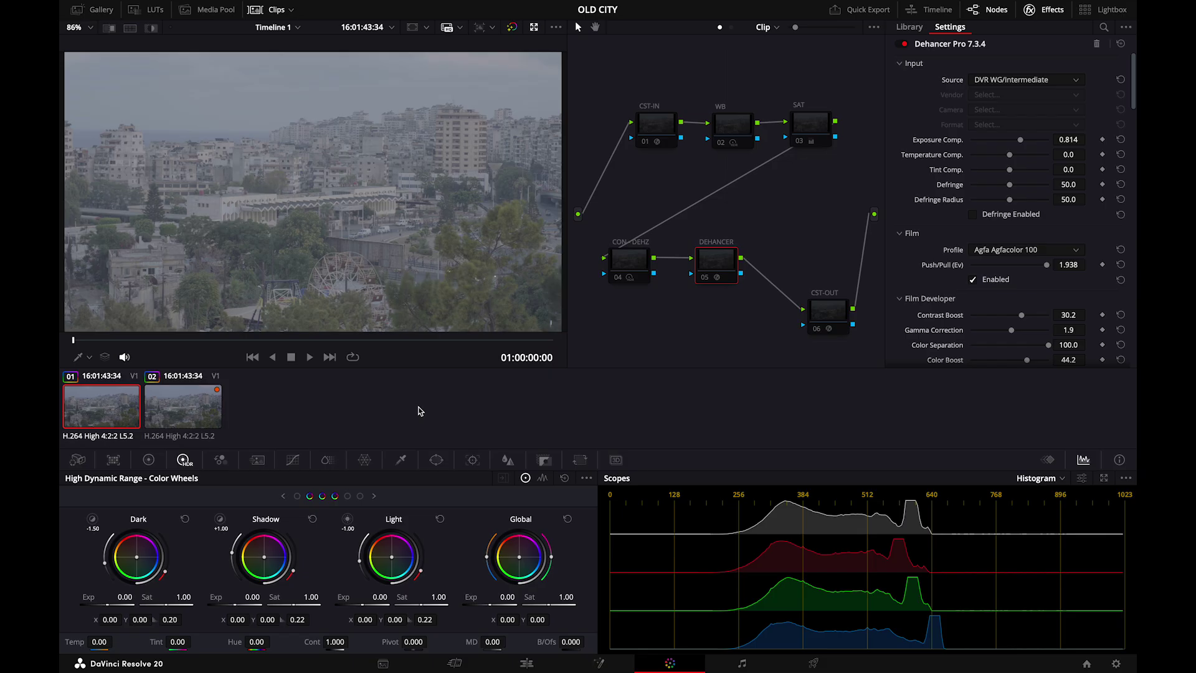
Check in Color Management that the timeline color space is DaVinci WG/Intermediate, leaving it unchanged.
left_click(1116, 663)
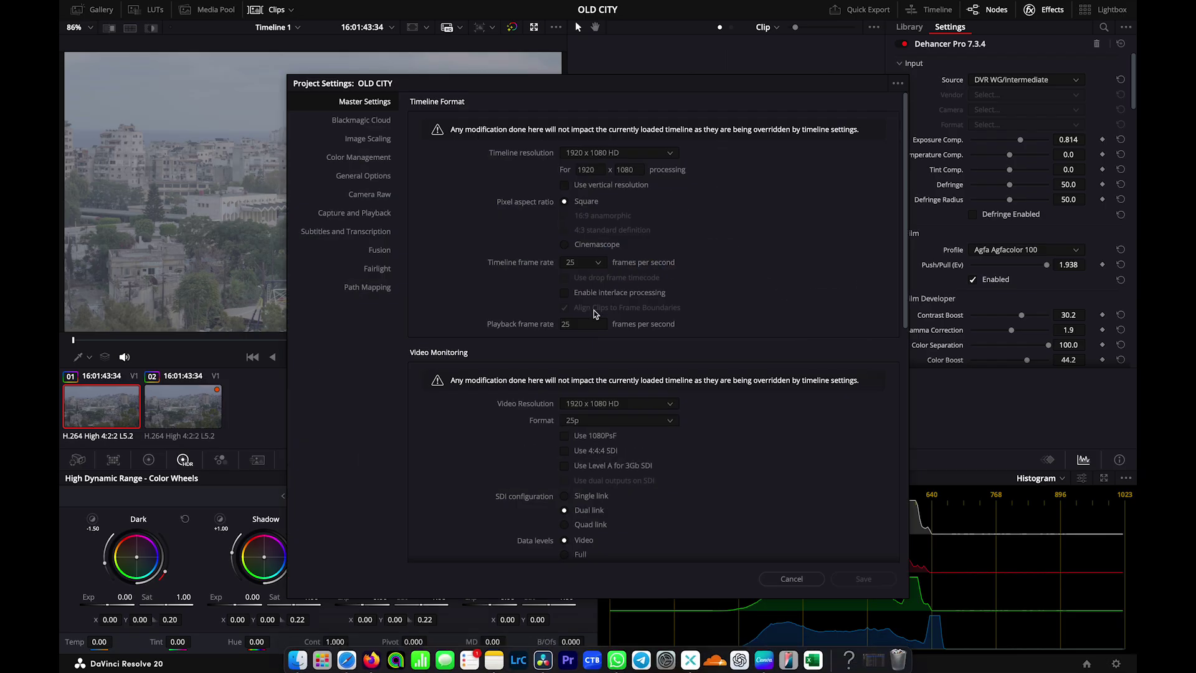
left_click(350, 158)
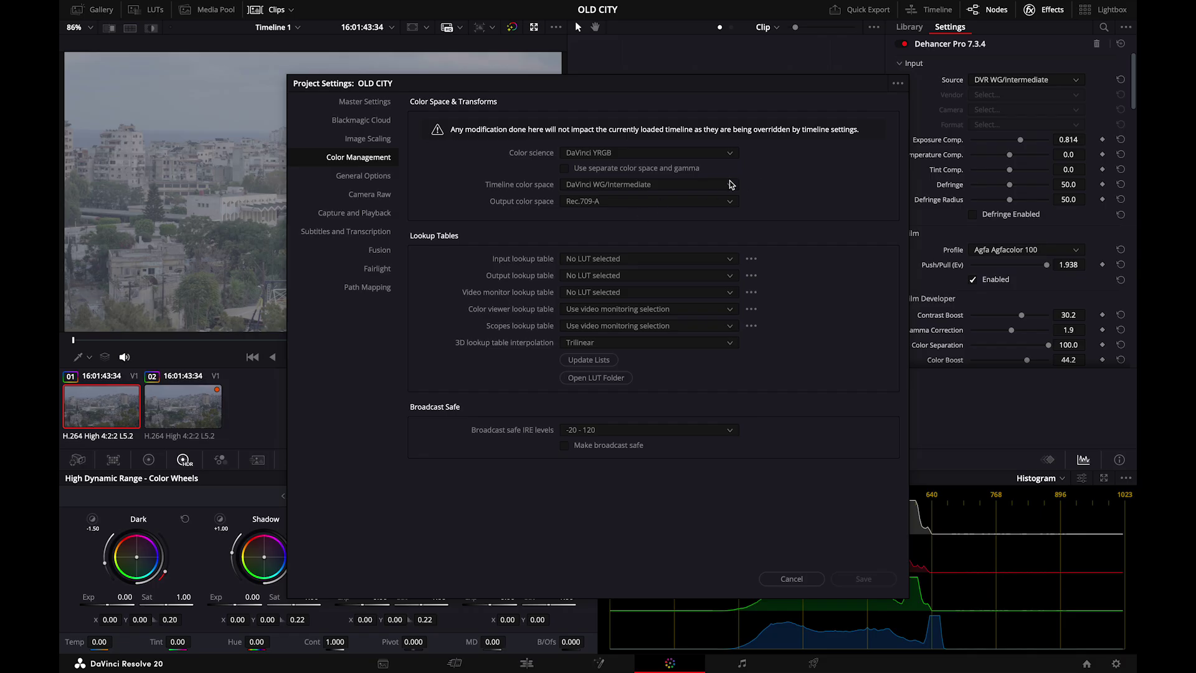
left_click(686, 188)
left_click(686, 190)
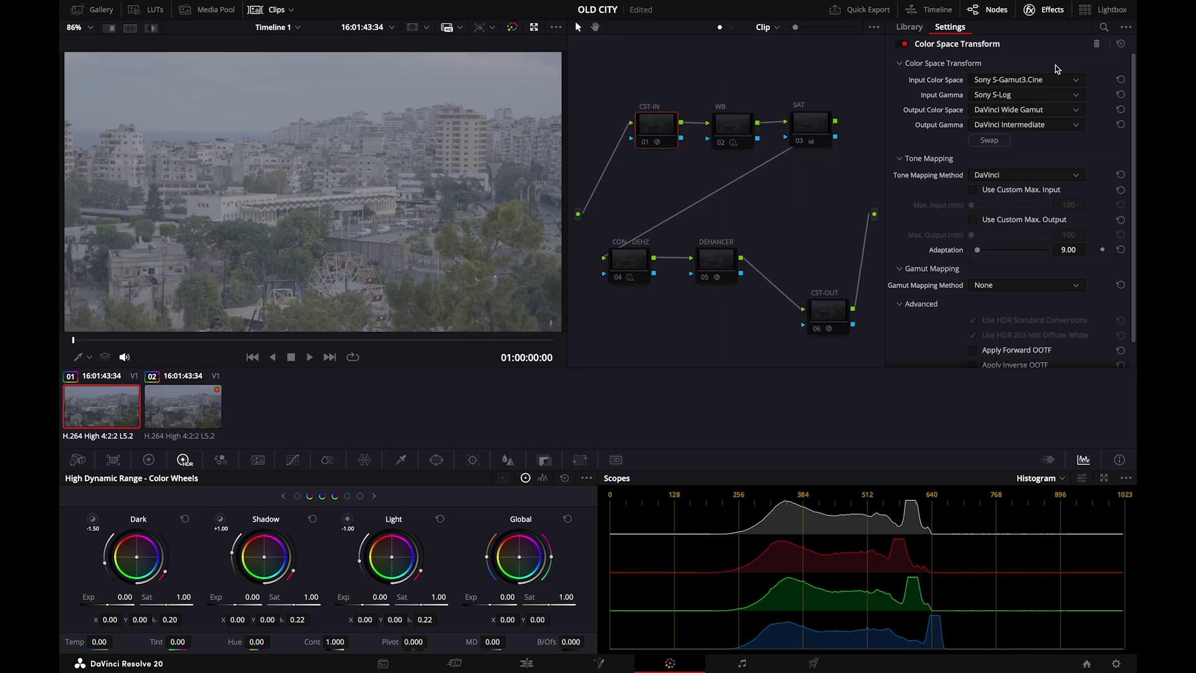
Inspect the CST-OUT node's conversion from DaVinci Wide Gamut/Intermediate to Rec.709.
left_click(814, 306)
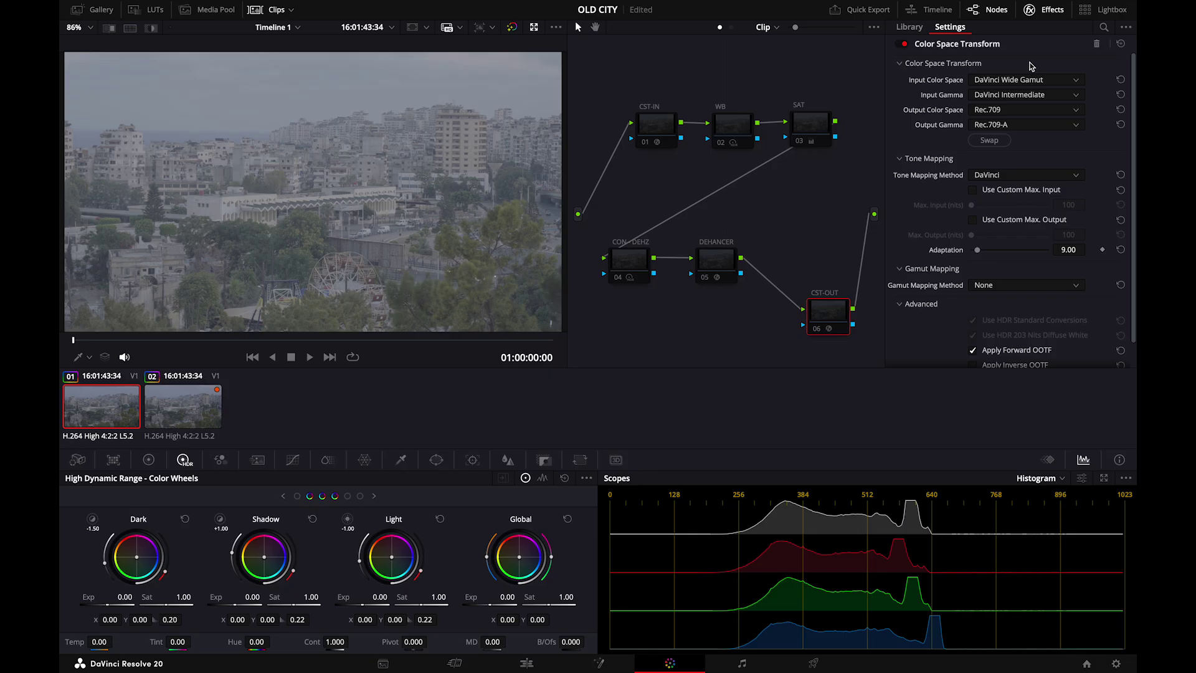
Enable the CST-IN and CST-OUT nodes with Ctrl+D and save the project.
left_click(668, 126)
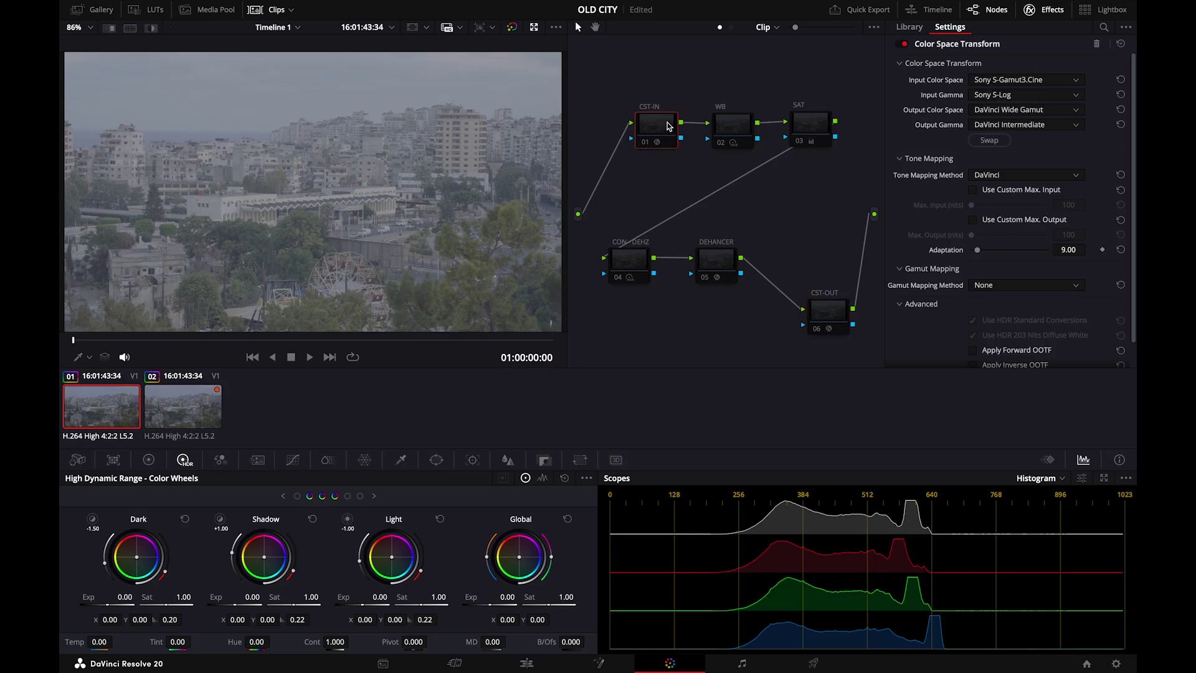
key("ctrl+d")
left_click(827, 310)
key("ctrl+d")
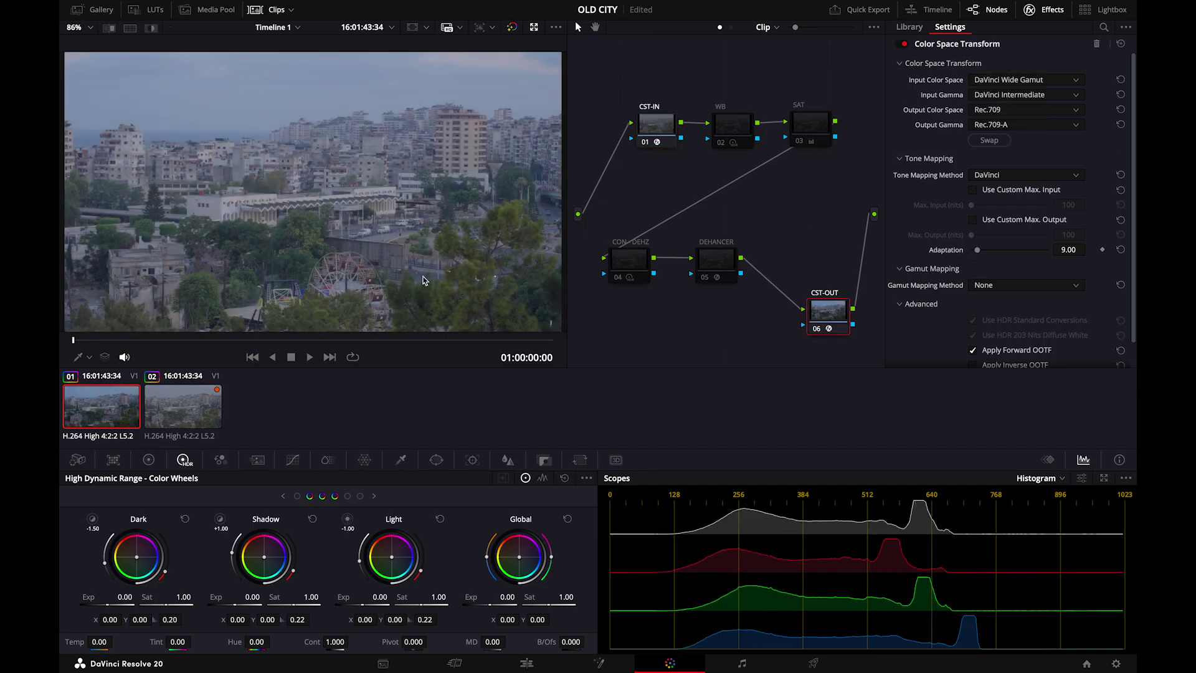
key("ctrl+s")
Re-enable the WB, SAT and CON-DEHZ nodes to restore warmth, saturation and contrast.
left_click(733, 124)
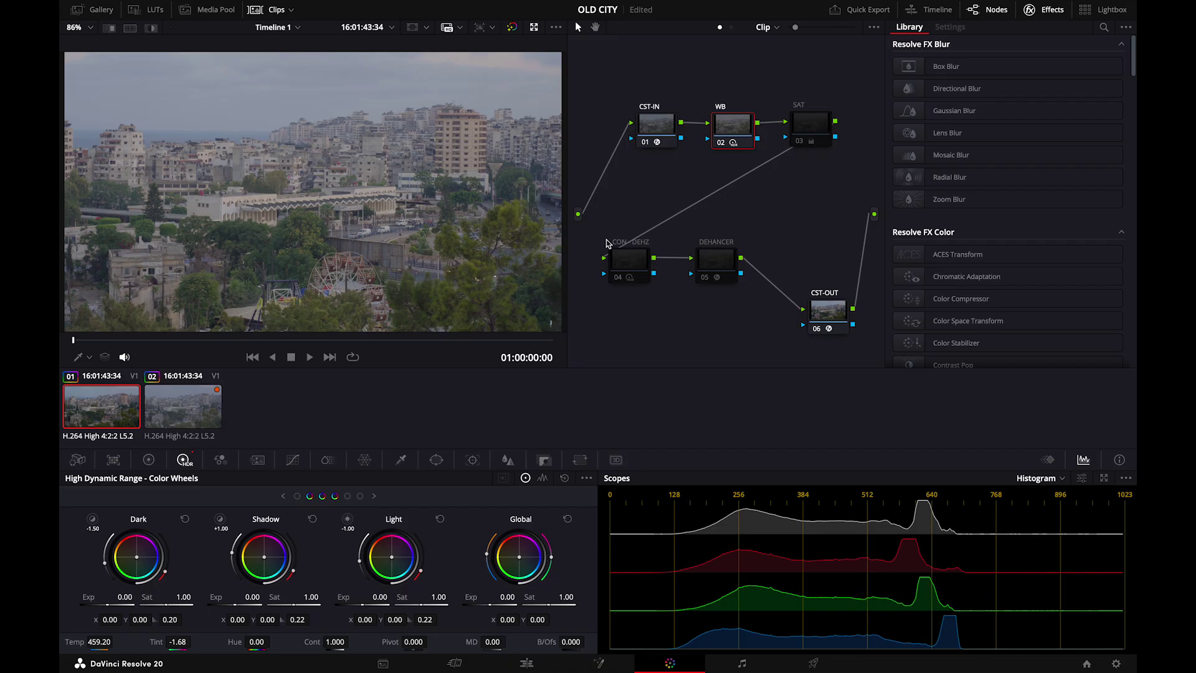
left_click(811, 125)
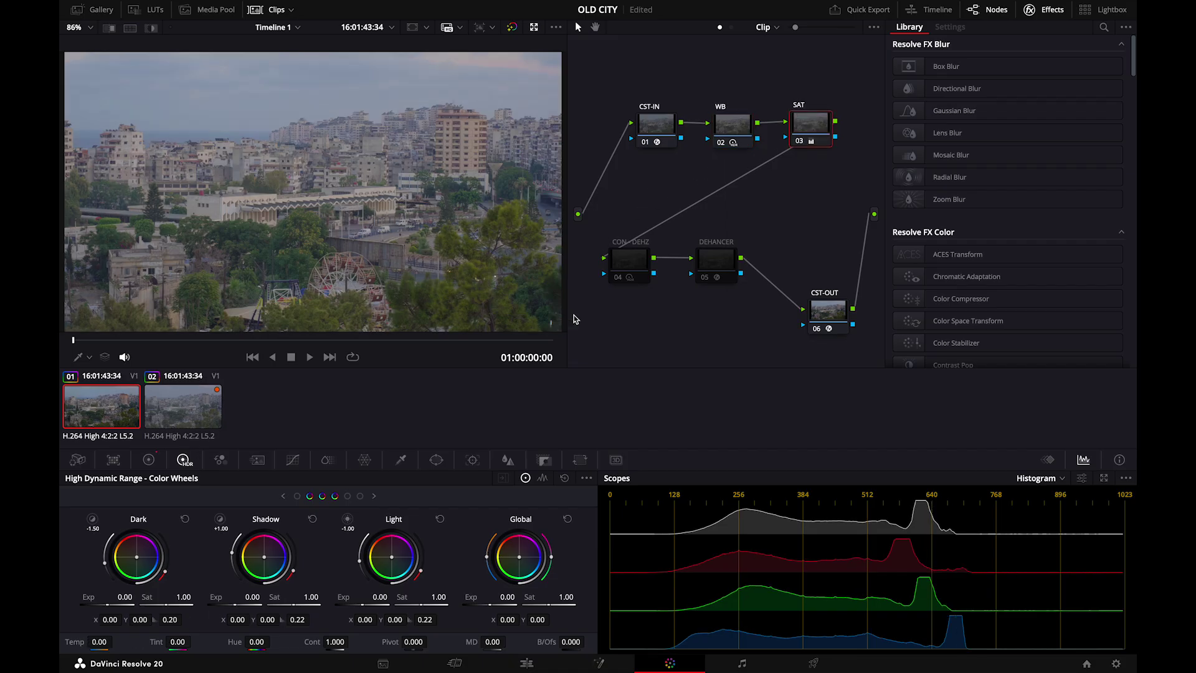
left_click(631, 277)
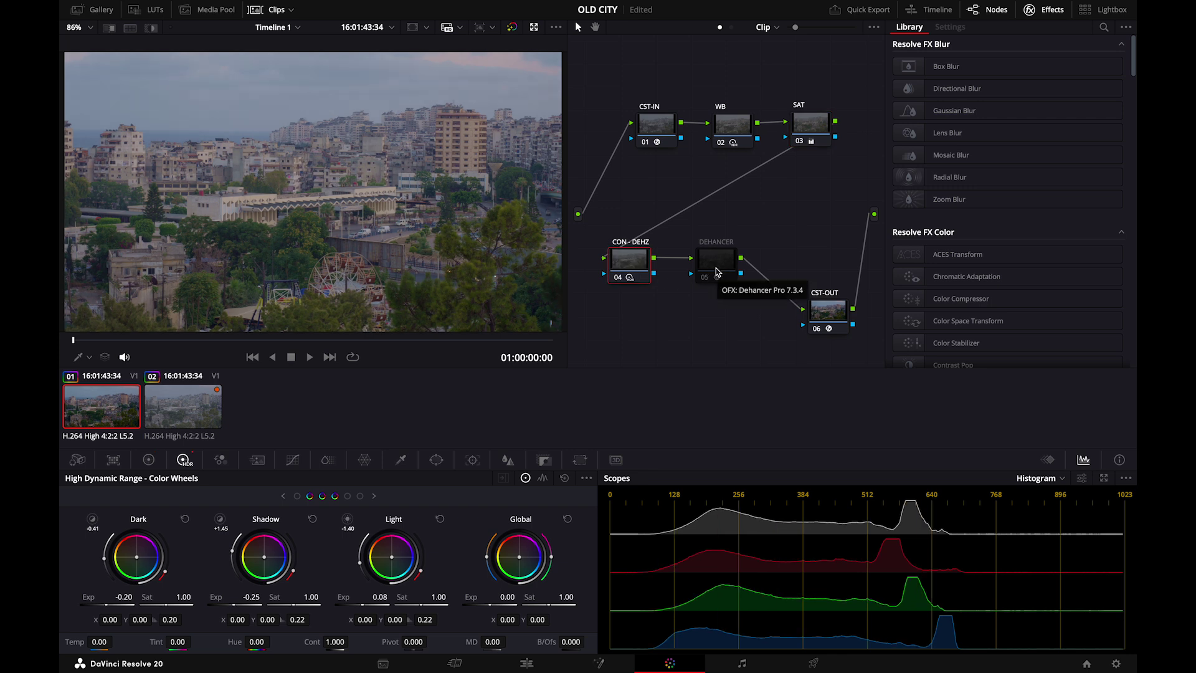
Add a serial node after node 05.
right_click(716, 272)
mouse_move(668, 322)
left_click(788, 324)
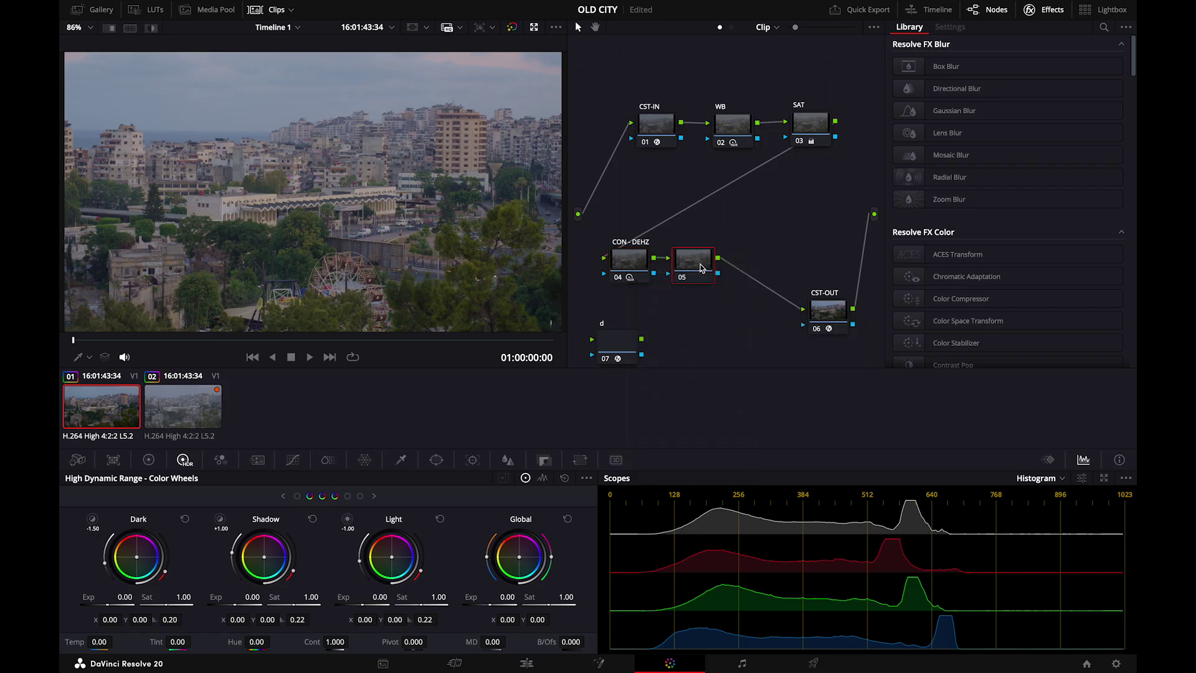
Apply Dehancer Pro from the Effects Library to node 05.
scroll(1044, 147, "down", 2)
scroll(1047, 93, "up", 2)
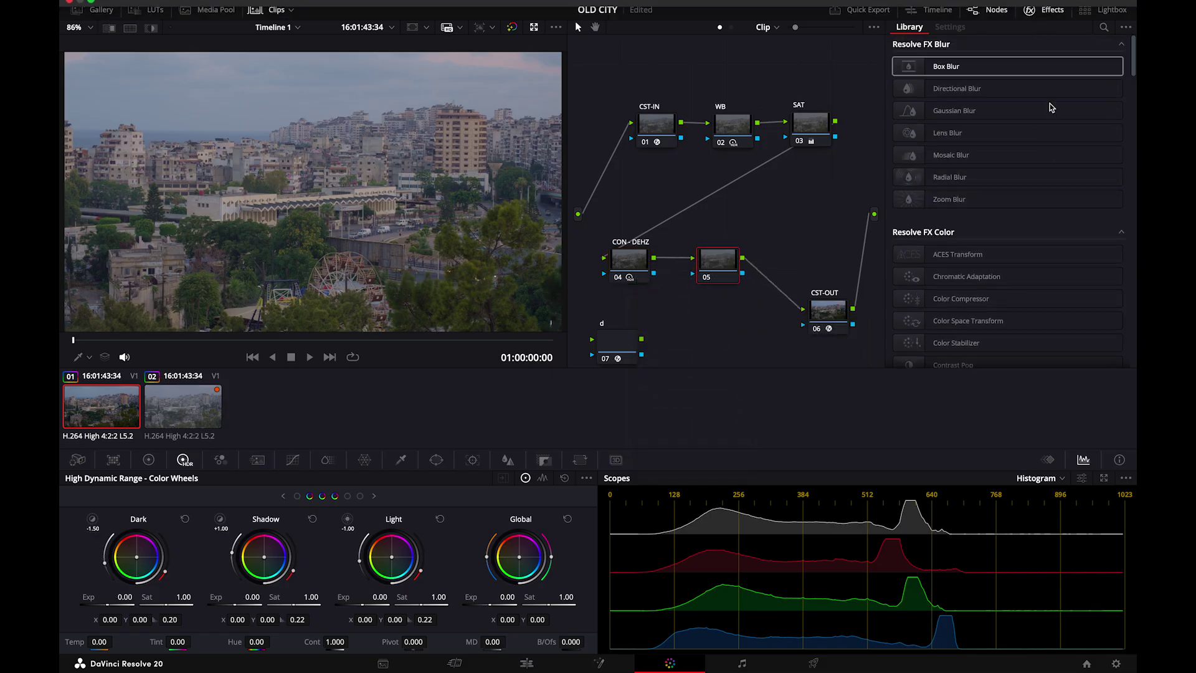
scroll(1047, 125, "down", 15)
scroll(1046, 134, "down", 5)
left_click_drag(1008, 352, 734, 275)
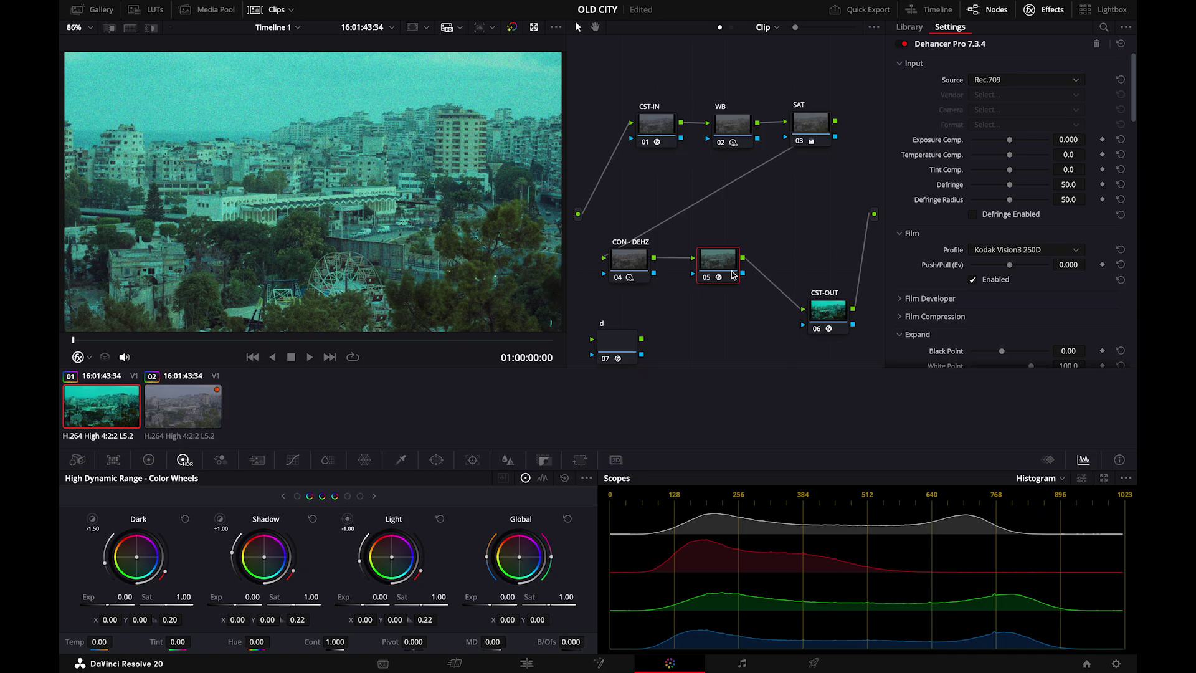
Set Dehancer's input source to DVR WG/Intermediate, disable the film profile, and expand Film Developer.
left_click(1065, 80)
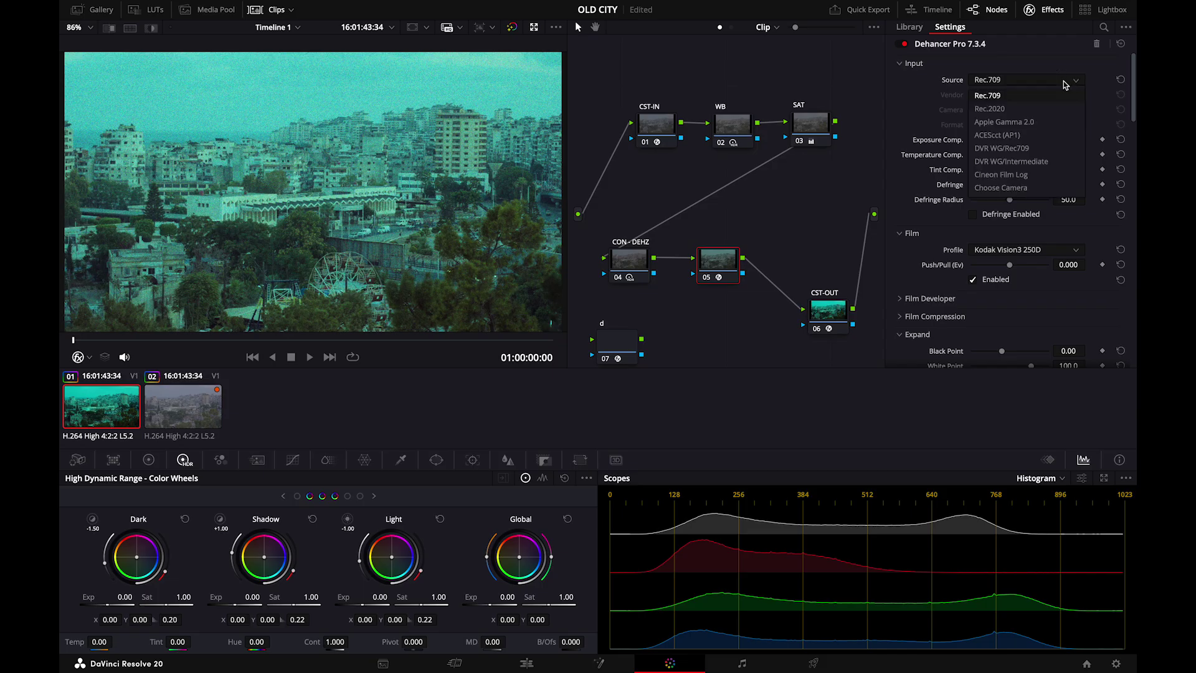
left_click(1057, 164)
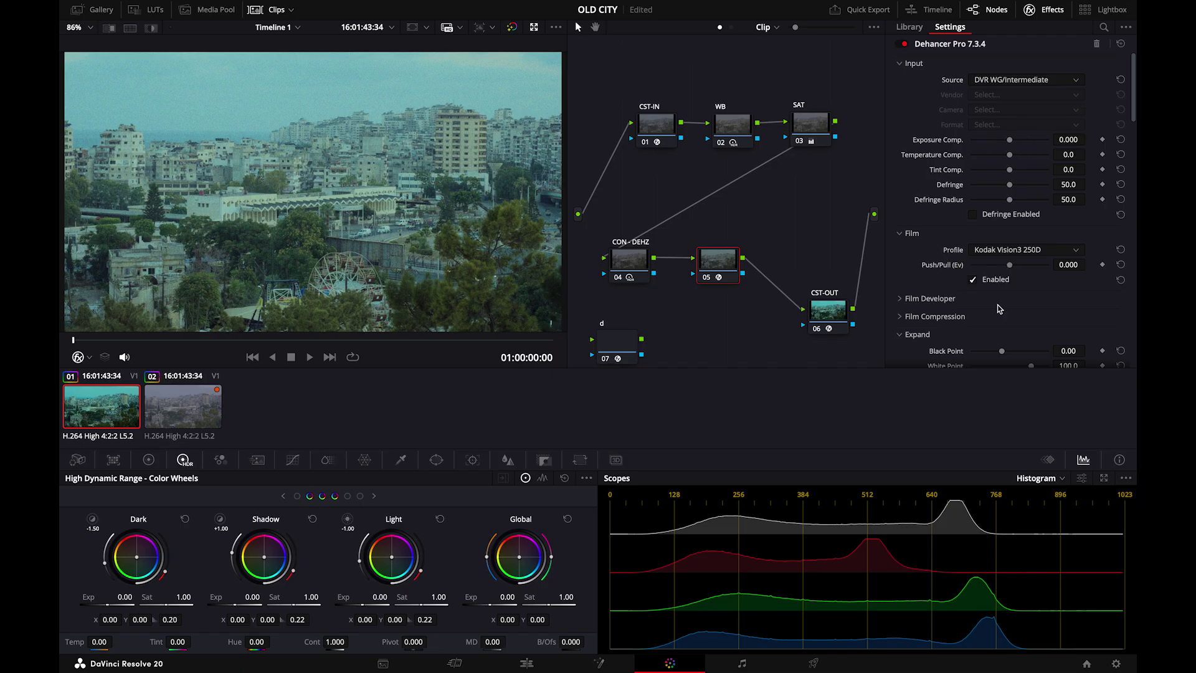
left_click(973, 280)
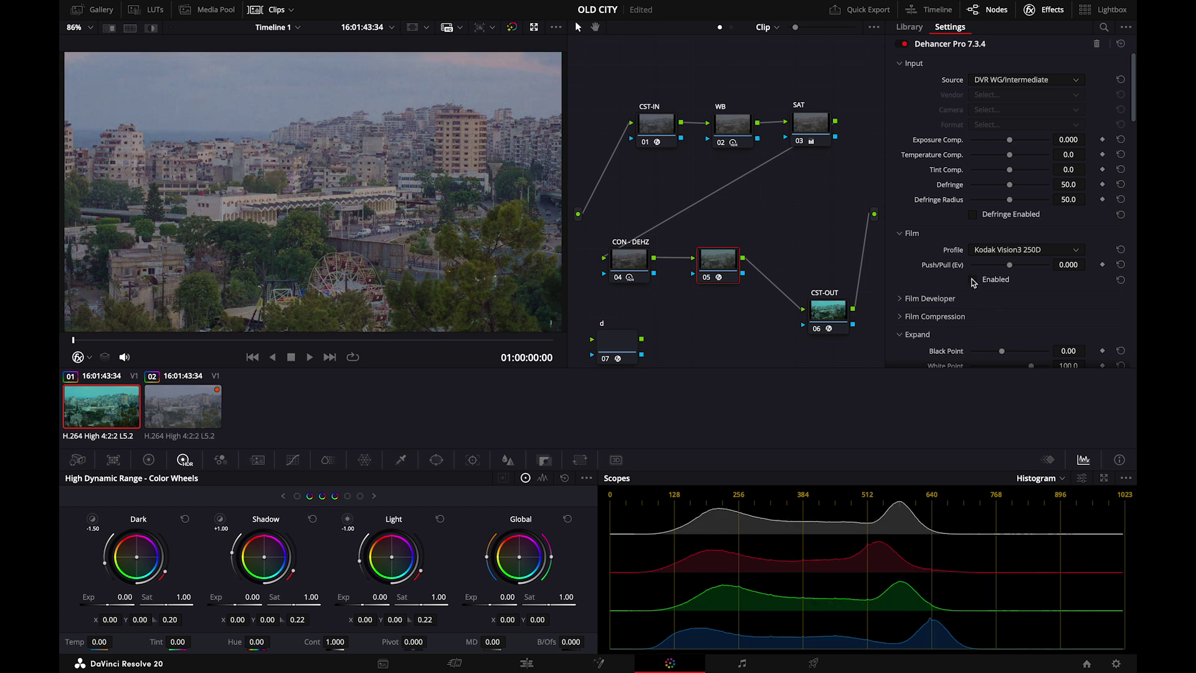
scroll(973, 282, "down", 2)
left_click(903, 222)
scroll(977, 199, "up", 2)
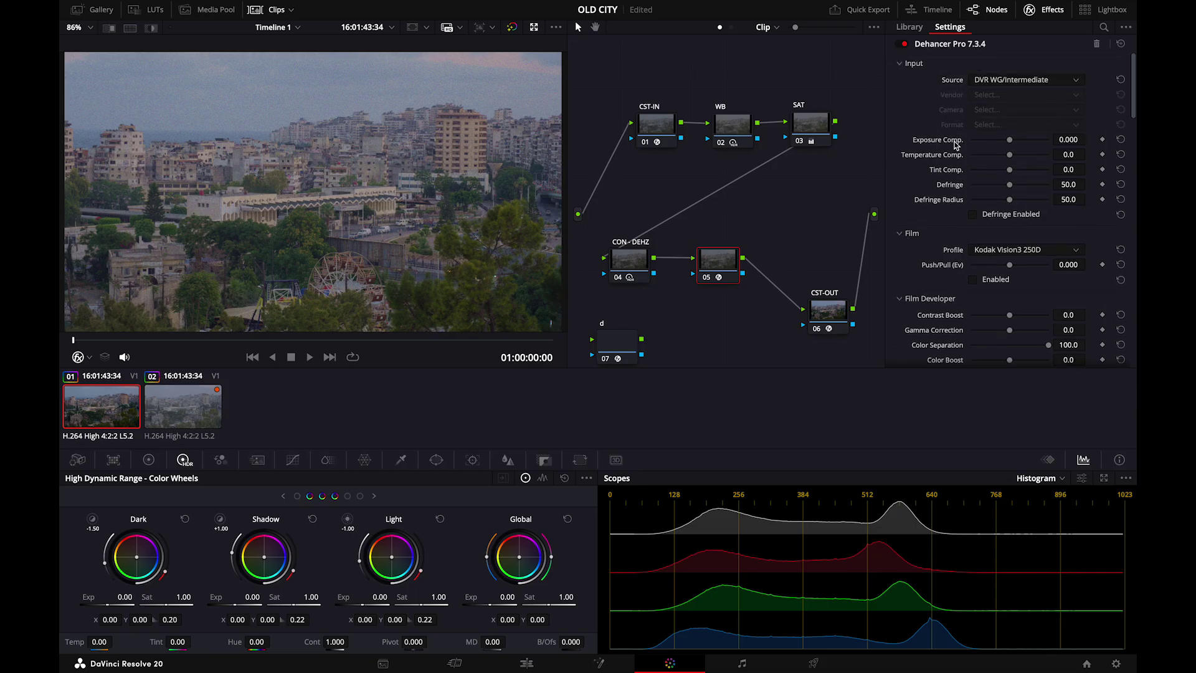
scroll(942, 250, "down", 5)
scroll(957, 309, "down", 2)
Expand Film Compression and set Dehancer's processing quality to High - slow.
left_click(900, 165)
scroll(997, 249, "down", 10)
left_click(1027, 309)
left_click(1030, 338)
Try warming temperature compensation, reset it, and raise Film Developer Contrast Boost to 20.9.
scroll(1063, 331, "up", 15)
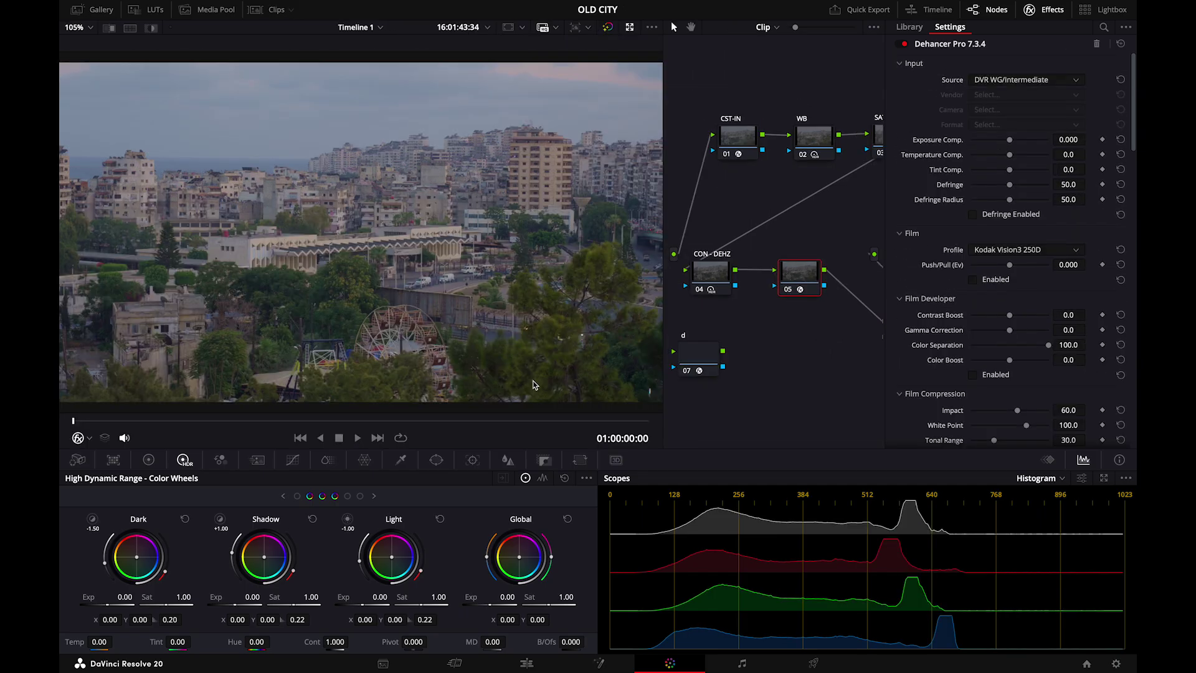
mouse_move(1012, 159)
left_mouse_down()
mouse_move(1026, 160)
mouse_move(1003, 144)
left_mouse_up()
left_click(1121, 154)
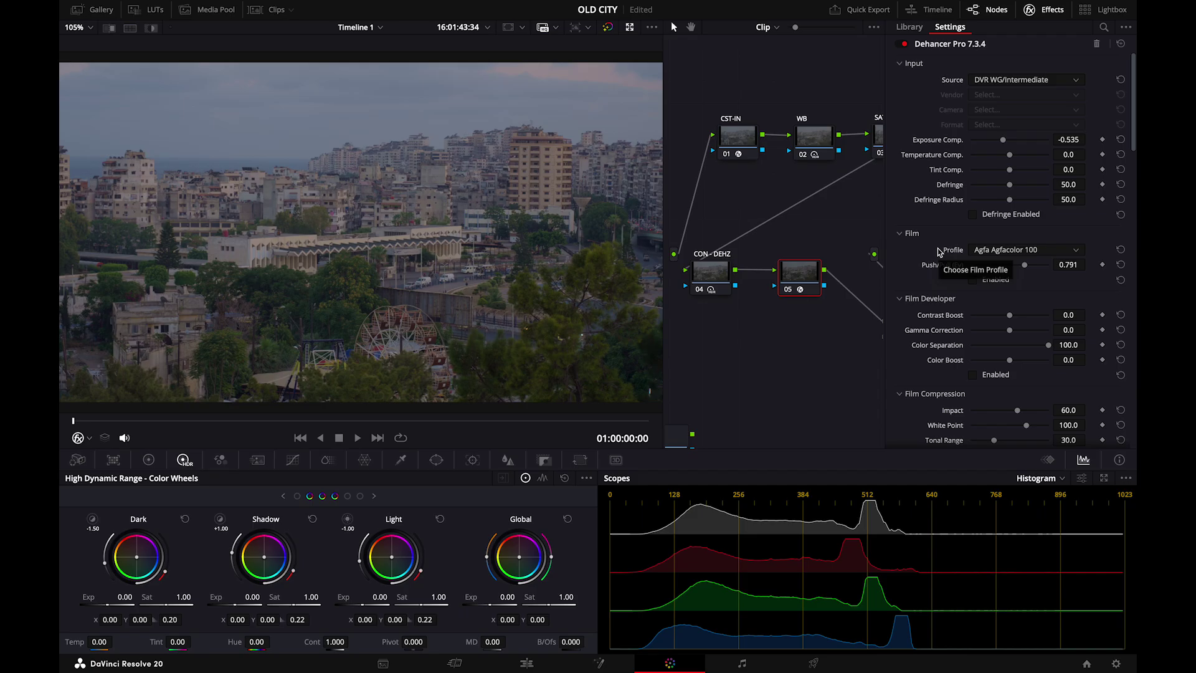
scroll(928, 262, "down", 3)
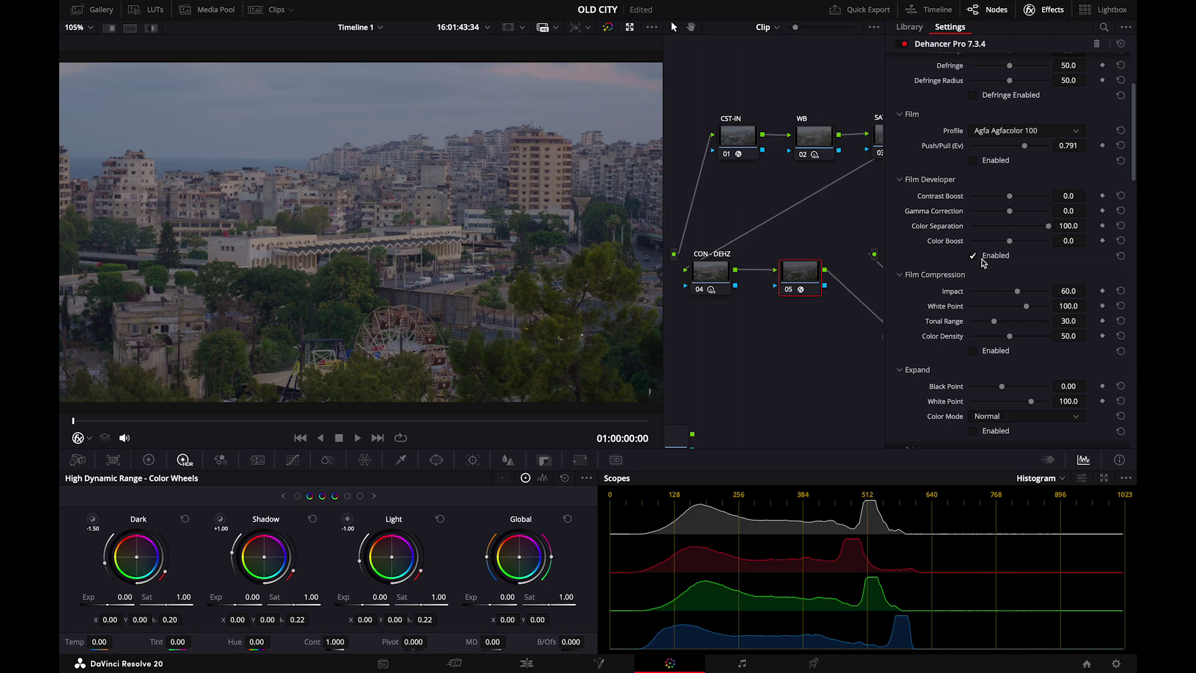
left_click_drag(1009, 195, 1014, 197)
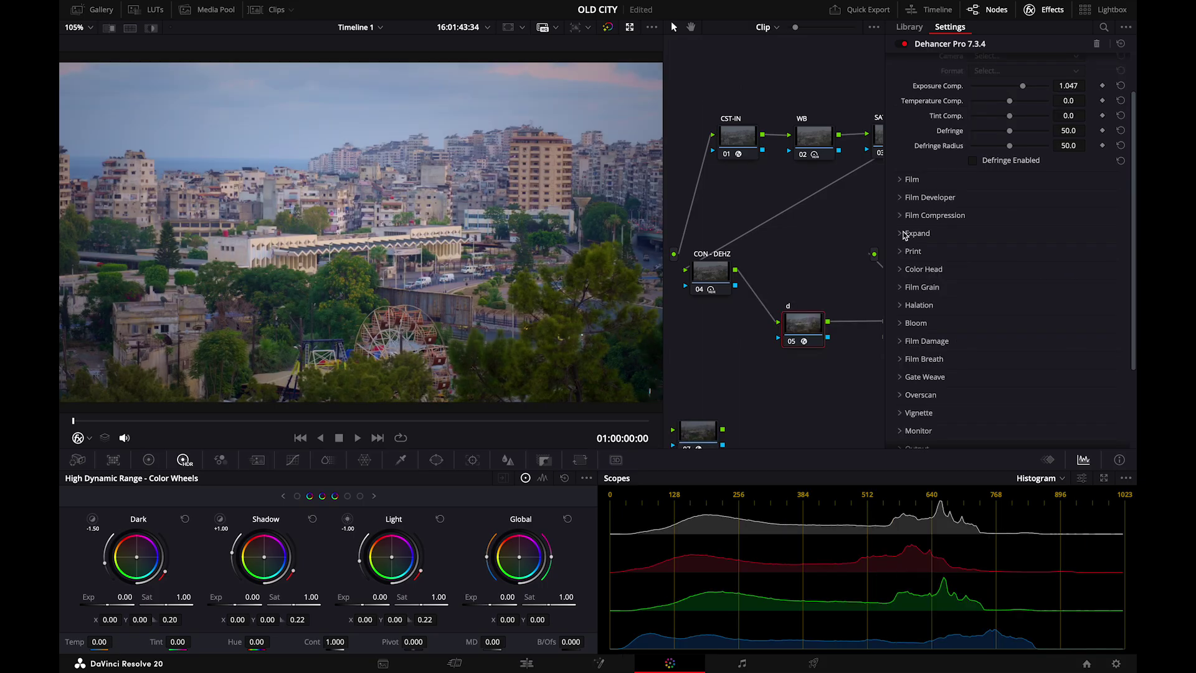
Save, then enable Dehancer's Expand module and lift Black Point to 5.19.
key("ctrl+s")
left_click(905, 234)
left_click(973, 295)
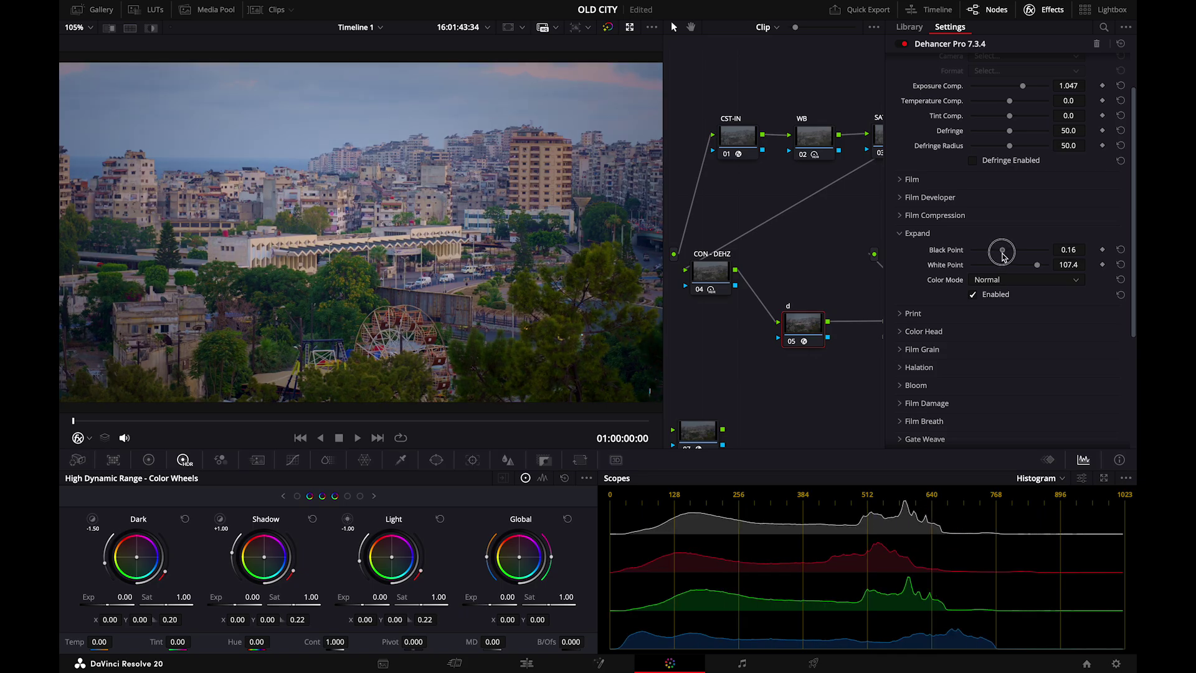
left_click_drag(1001, 256, 1010, 255)
left_click(908, 233)
In the Linear Print stage, raise Tonal Contrast to 9.7.
scroll(902, 196, "down", 2)
left_click(902, 194)
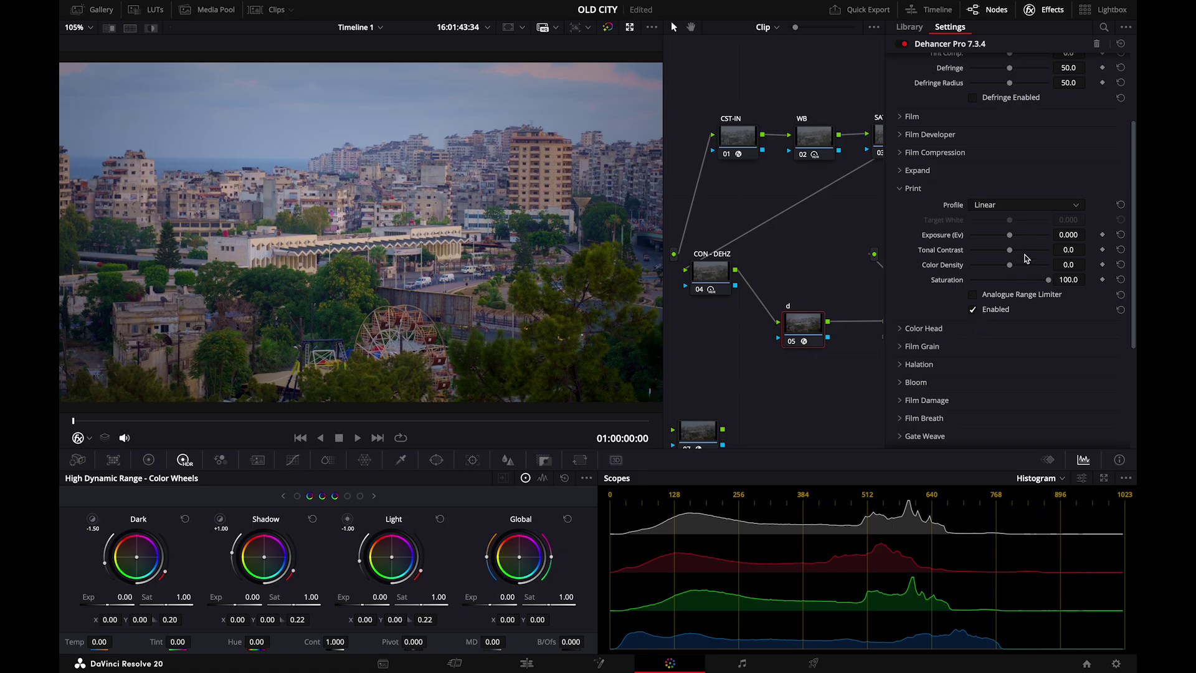
left_click_drag(1013, 252, 1013, 270)
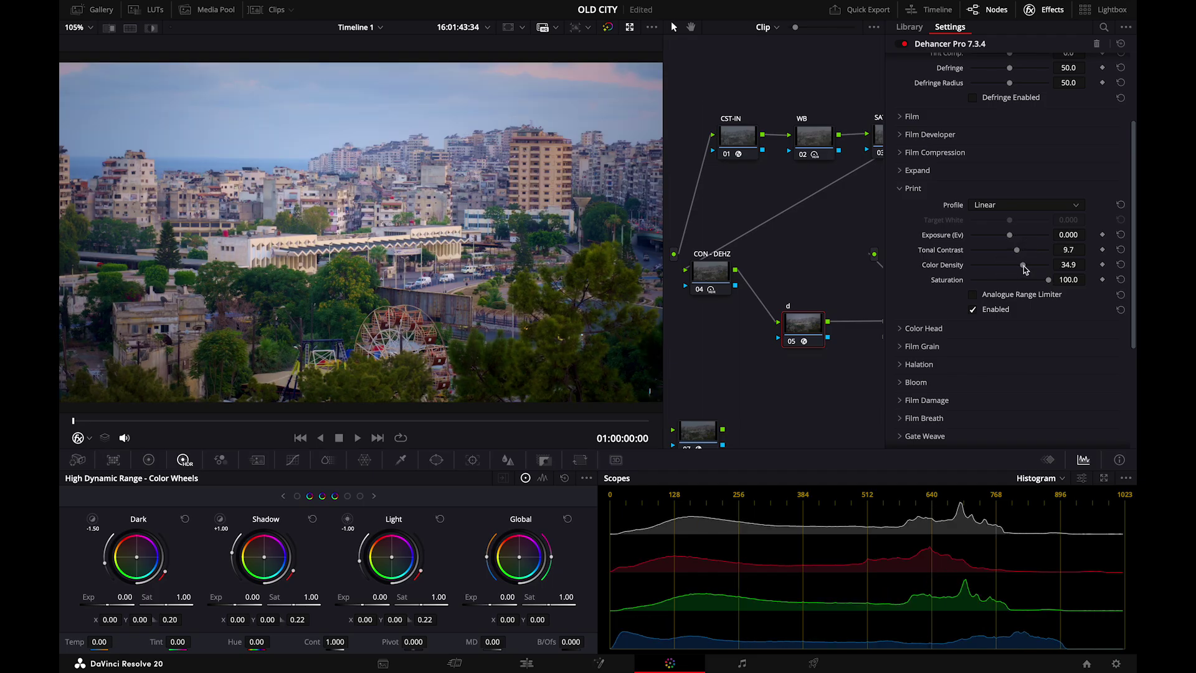
Enable Color Head, lower Highlights Tone to 0.8, and toggle it off and on to compare.
left_click(1028, 328)
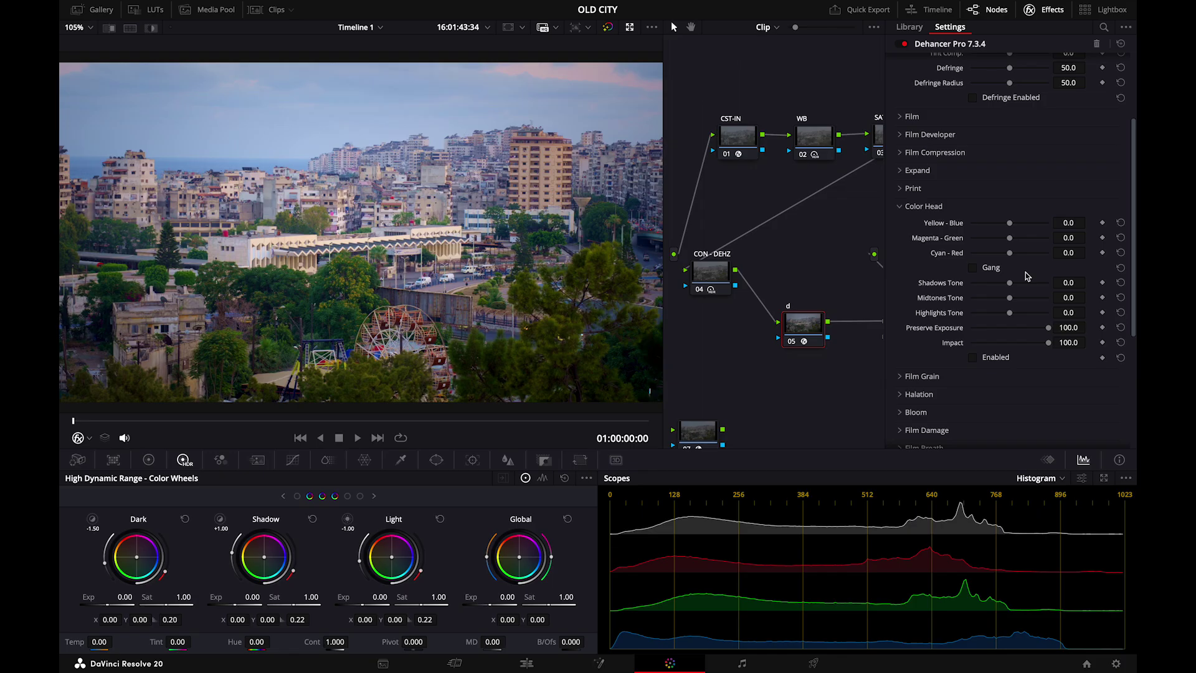
left_click(974, 358)
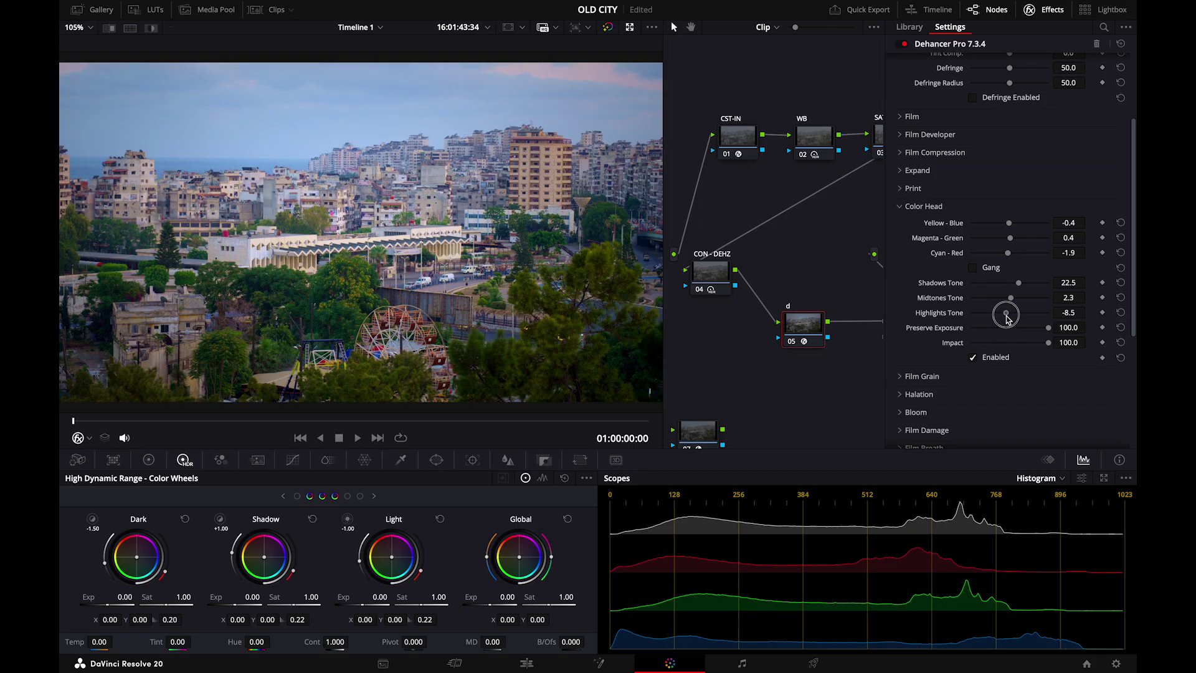
left_click_drag(1012, 318, 1011, 321)
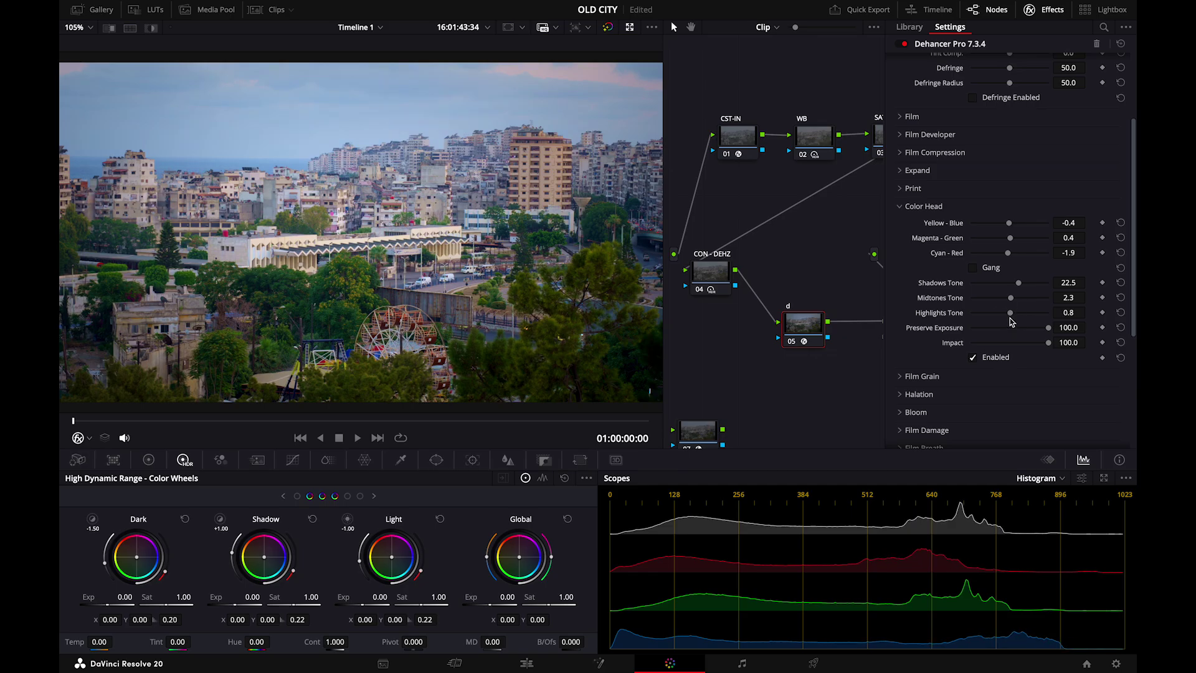
left_click(975, 359)
left_click(974, 359)
Enable Film Grain with the 65 mm ISO 50 stock at Amount 8.5 and play to preview.
left_click(972, 376)
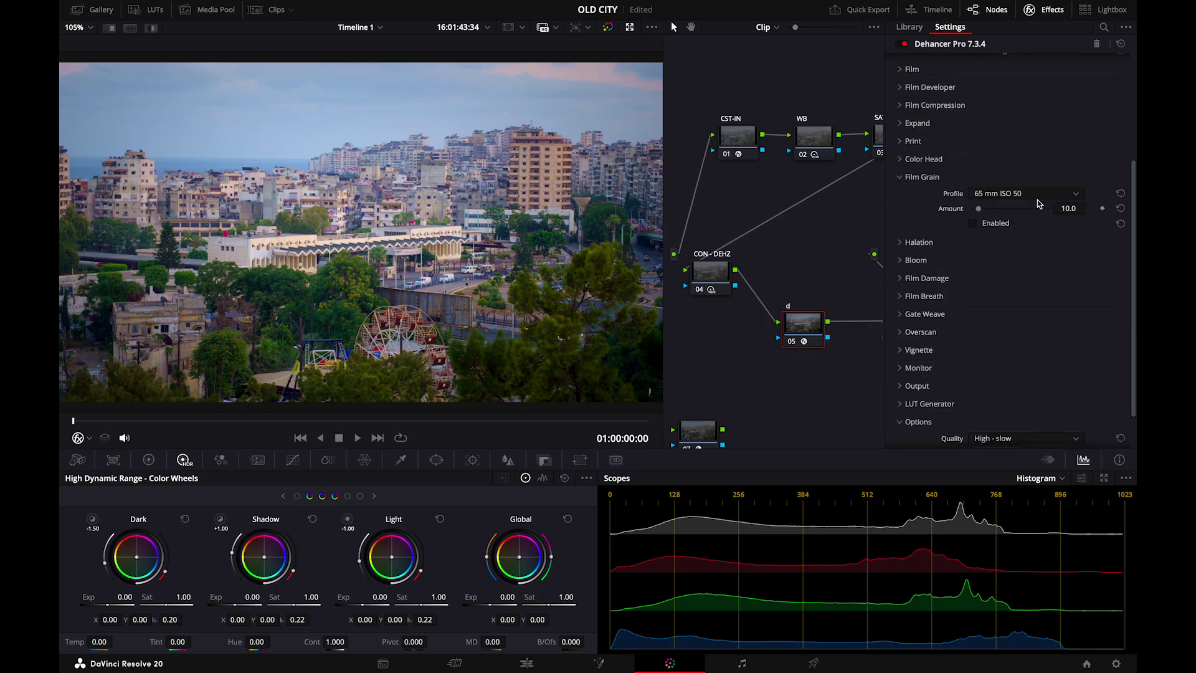
left_click(1037, 197)
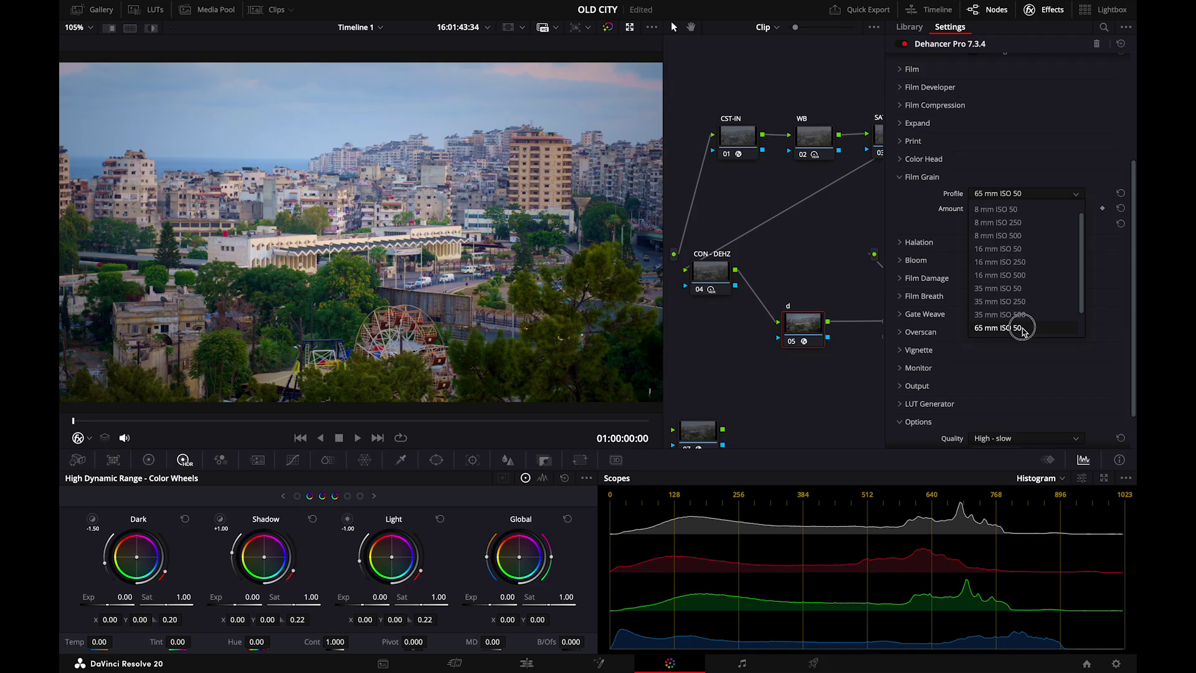
left_click(1023, 329)
left_click(973, 224)
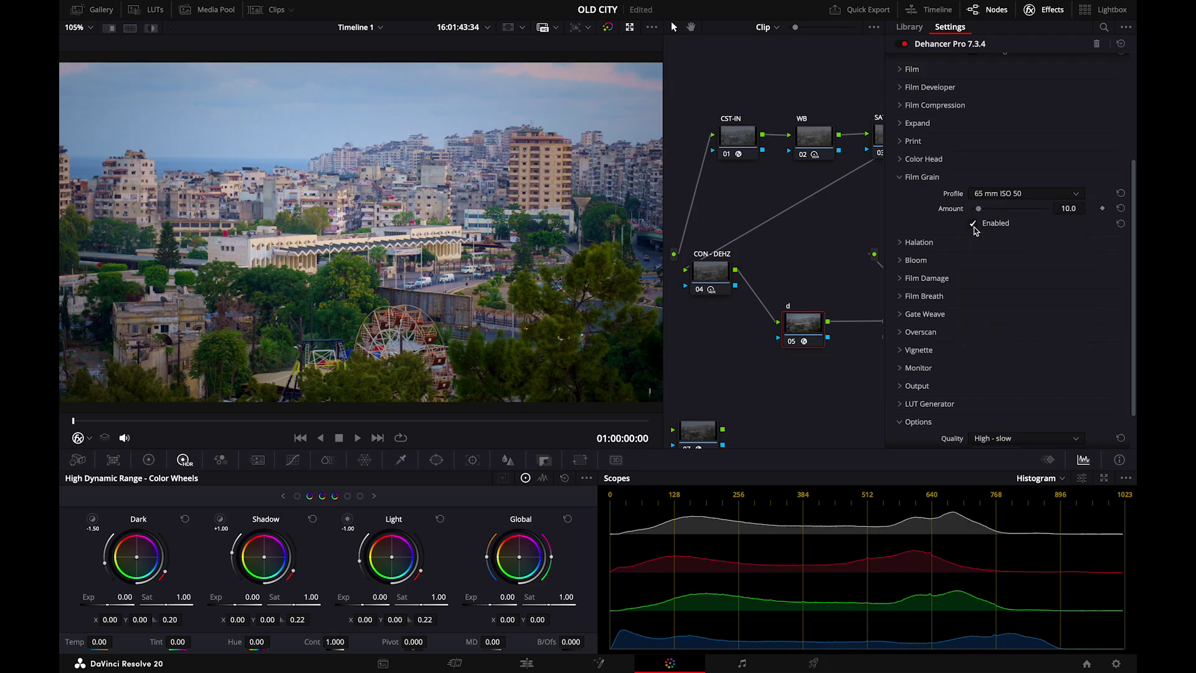
left_click_drag(980, 209, 983, 202)
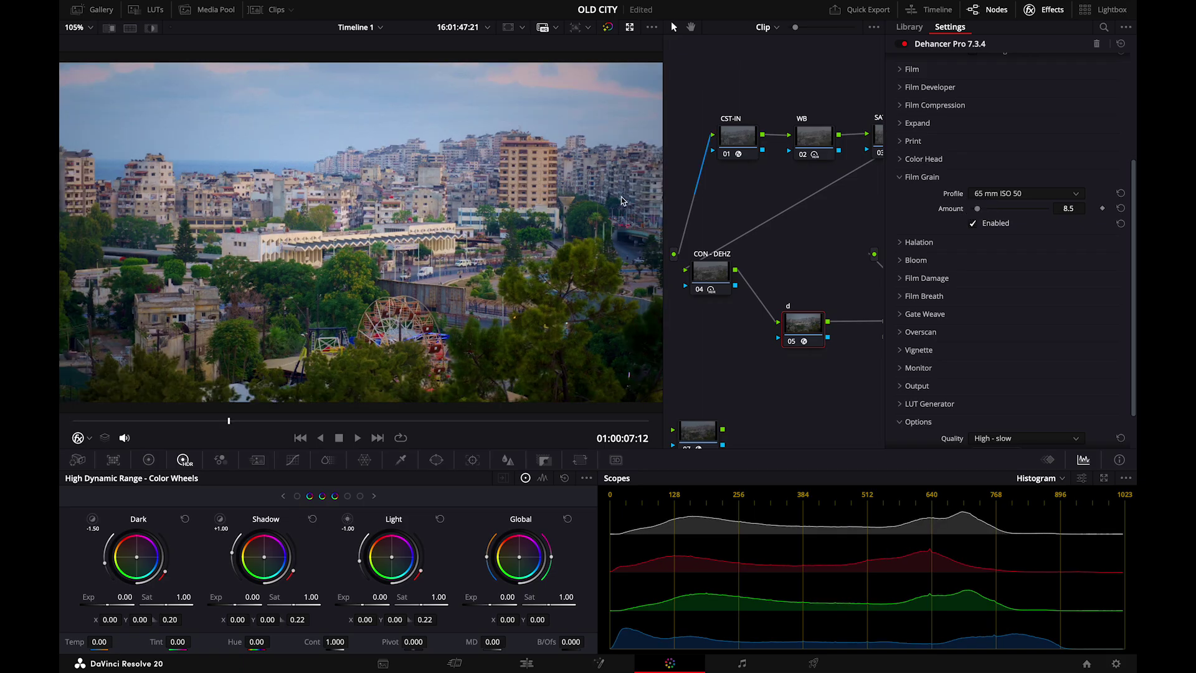
key("space")
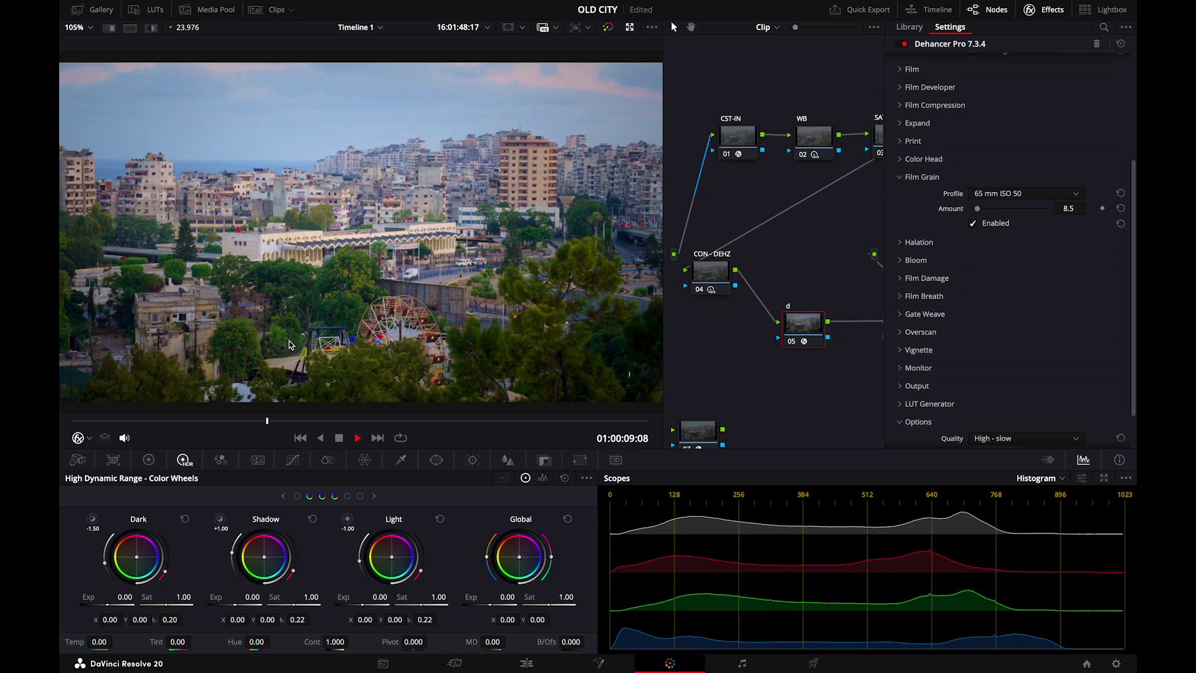
Open Halation with the Custom profile, view its mask, adjust strength settings, and save.
key("space")
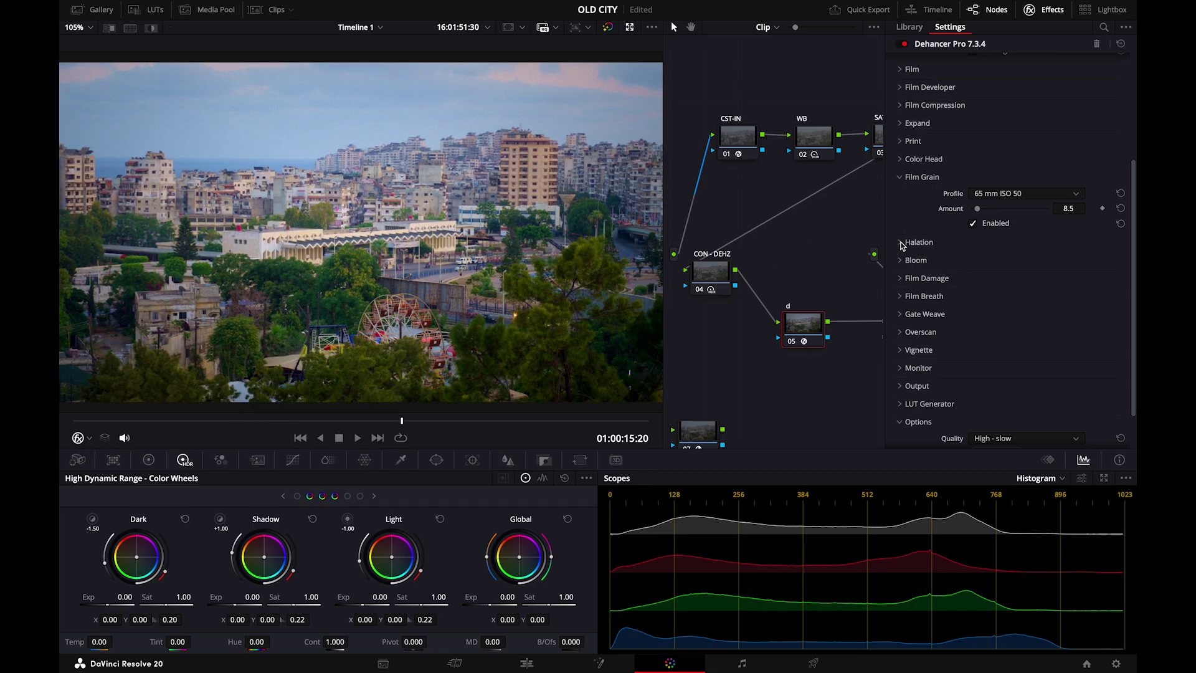
left_click(900, 176)
left_click(901, 196)
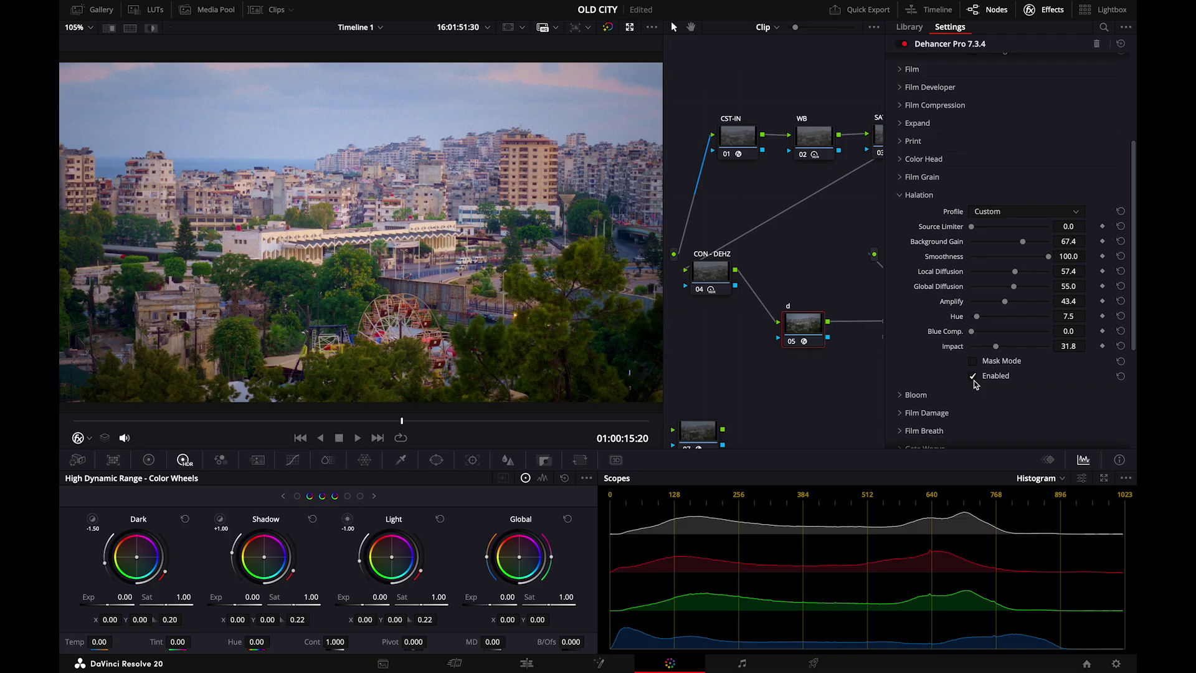
left_click(1035, 212)
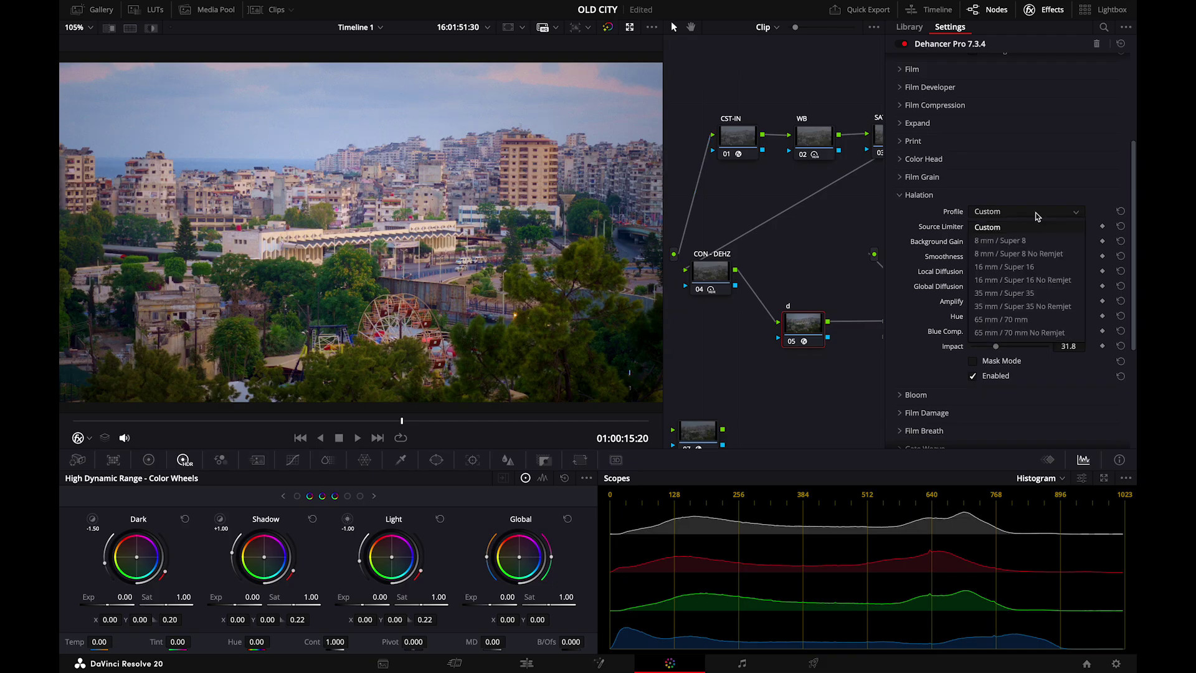
key("Escape")
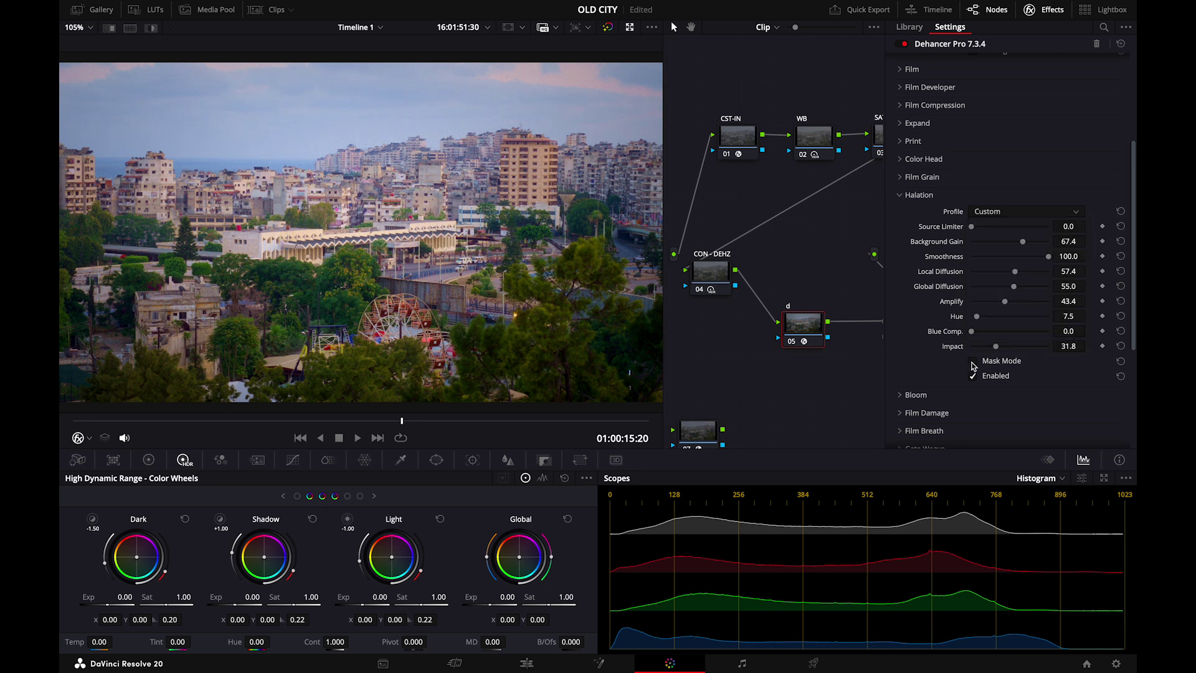
left_click(974, 361)
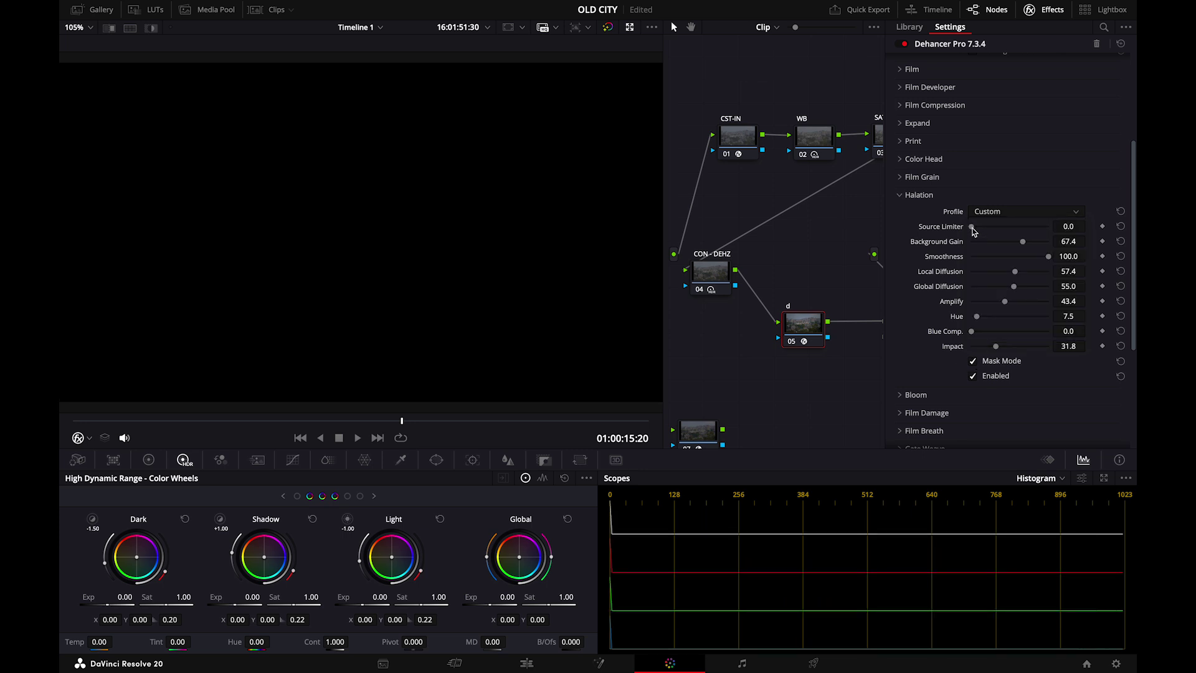
left_click(1024, 241)
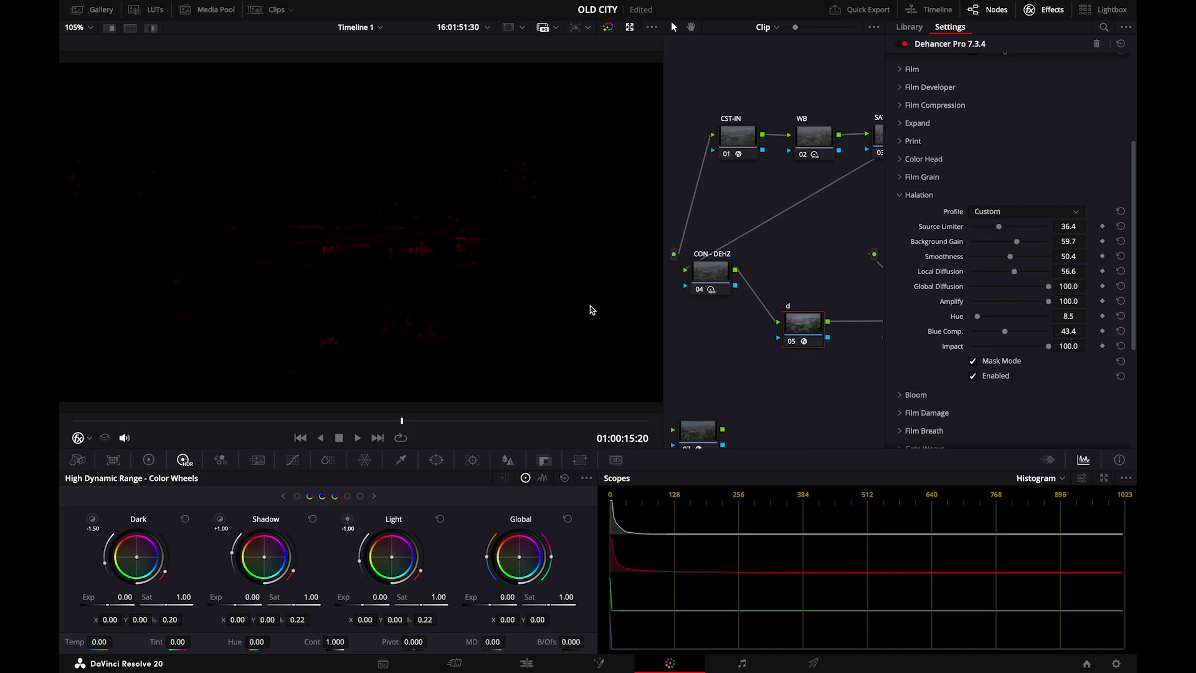
key("ctrl+s")
Hide the halation mask and toggle Halation off and on to compare the graded image.
left_click(974, 362)
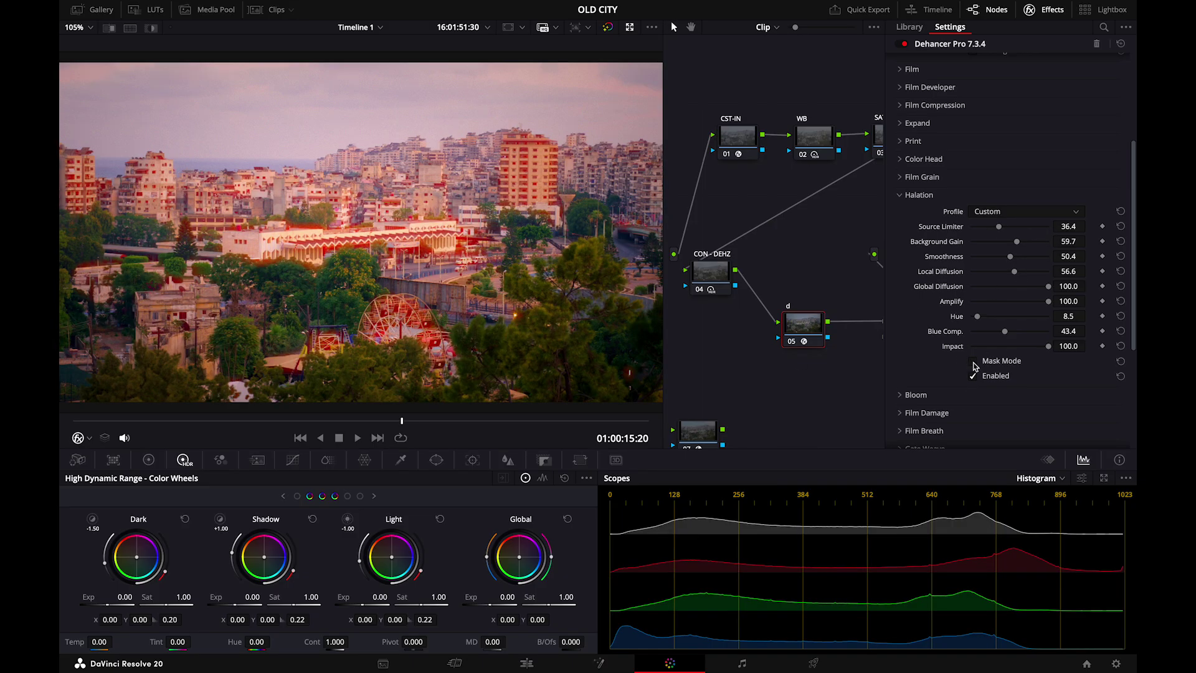
left_click(975, 363)
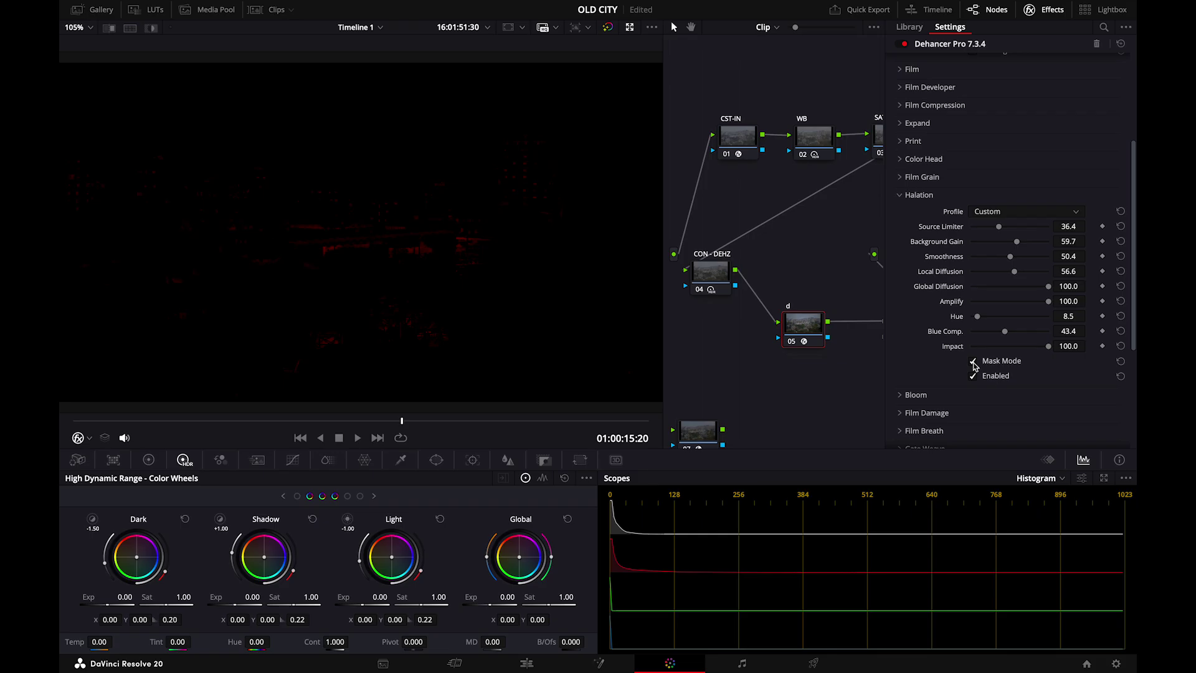
left_click(973, 362)
left_click(974, 376)
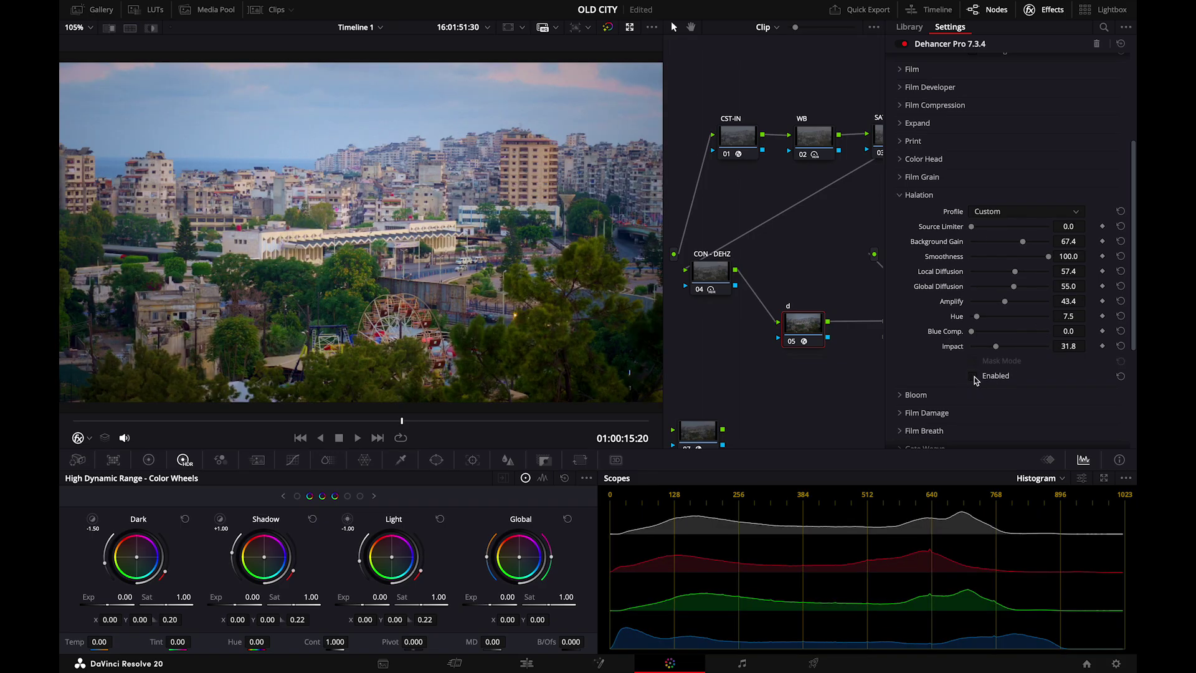
left_click(975, 377)
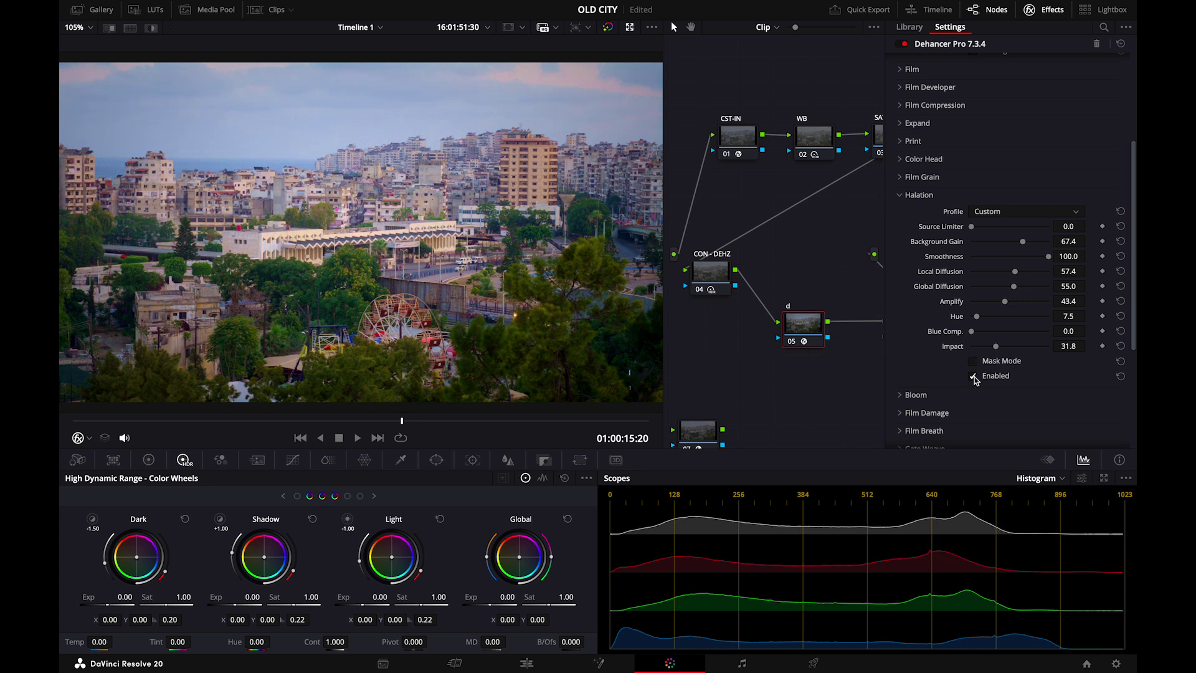
Open Dehancer's Bloom settings and toggle bloom off and on to compare, leaving it enabled.
left_click(901, 395)
scroll(914, 212, "down", 3)
scroll(914, 207, "up", 2)
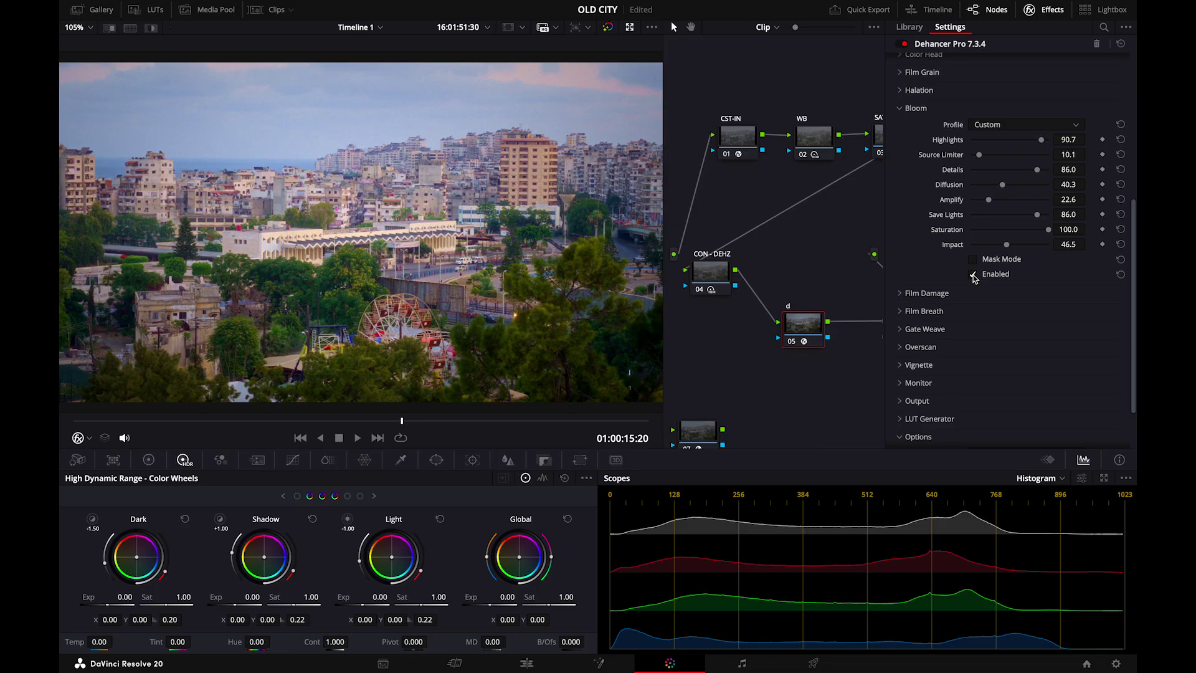
left_click(973, 275)
left_click(973, 275)
left_click(973, 275)
left_click(973, 275)
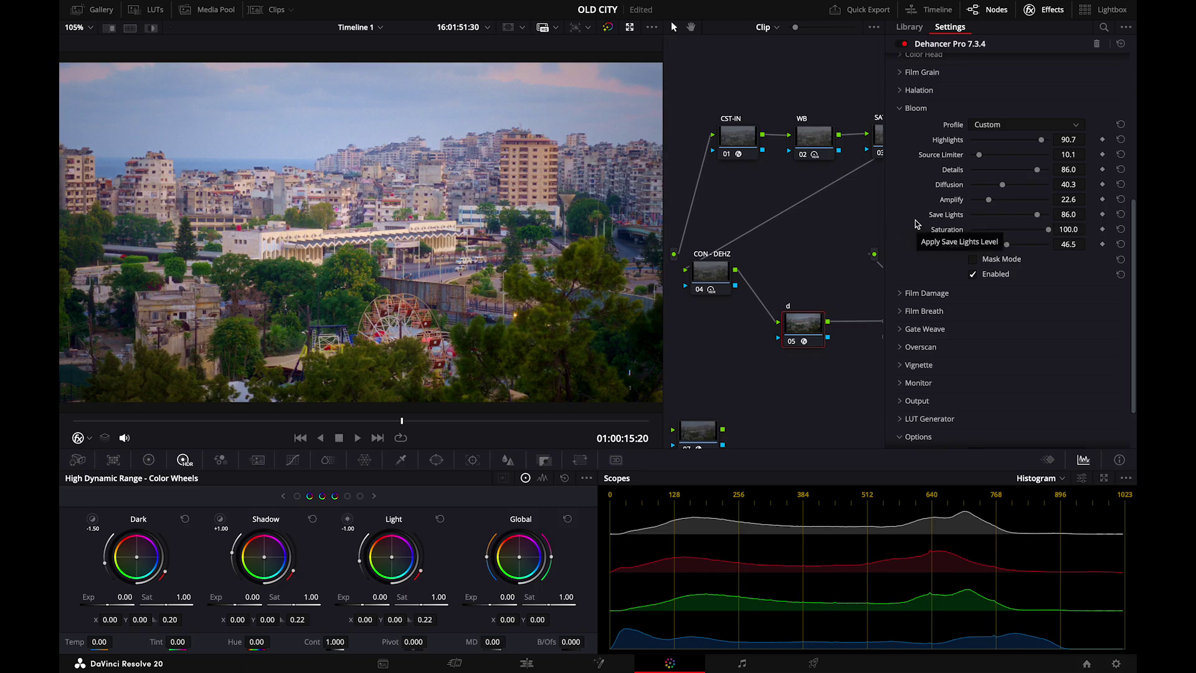
Tune bloom Save Lights from 0.0 up to 17.1 using the mask view, then bypass node 05 to compare.
scroll(947, 262, "up", 1)
left_click(974, 301)
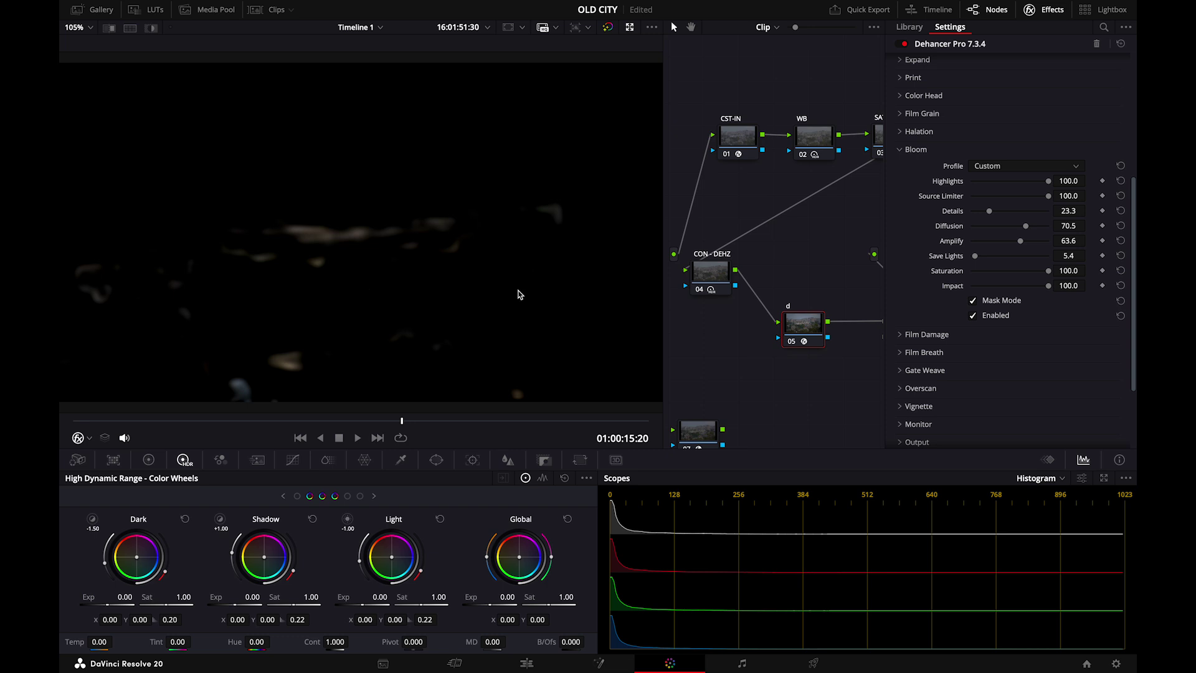
left_click_drag(976, 256, 935, 256)
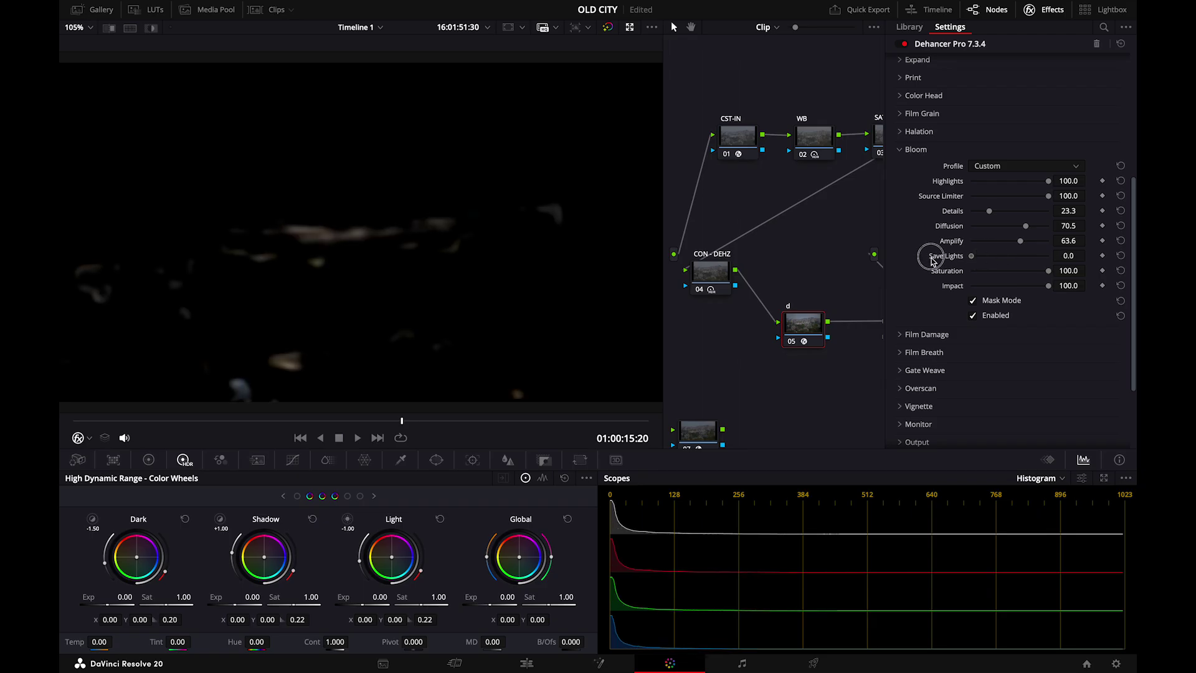
left_click(973, 301)
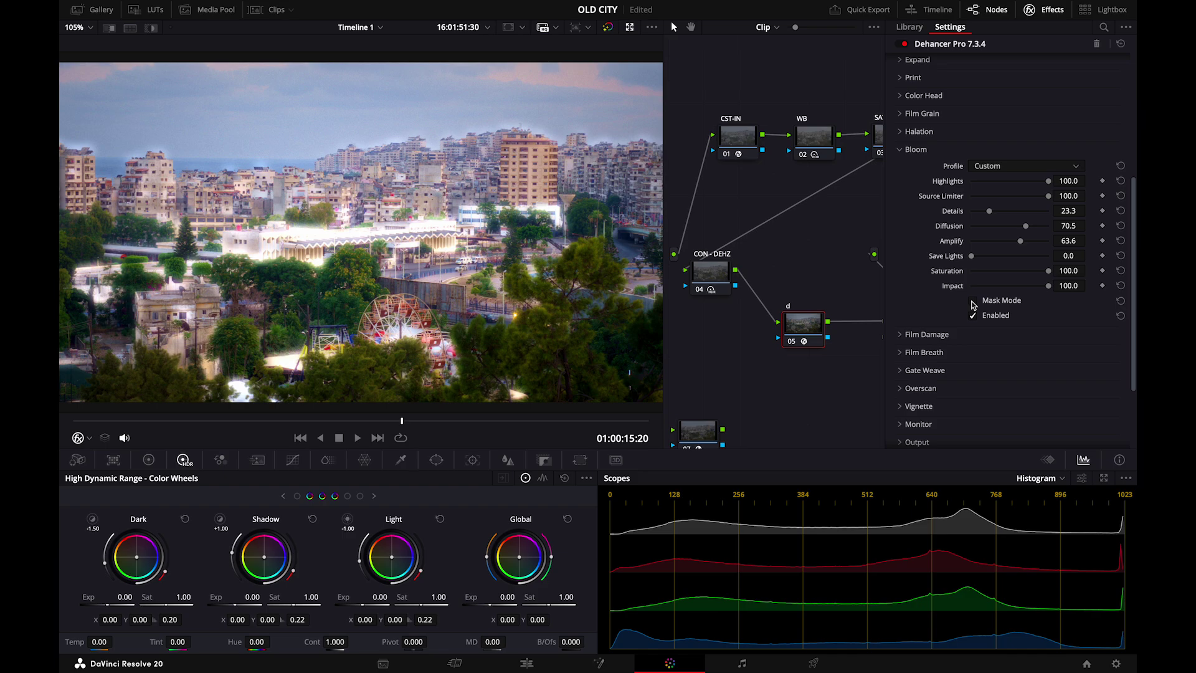
left_click_drag(971, 256, 1066, 267)
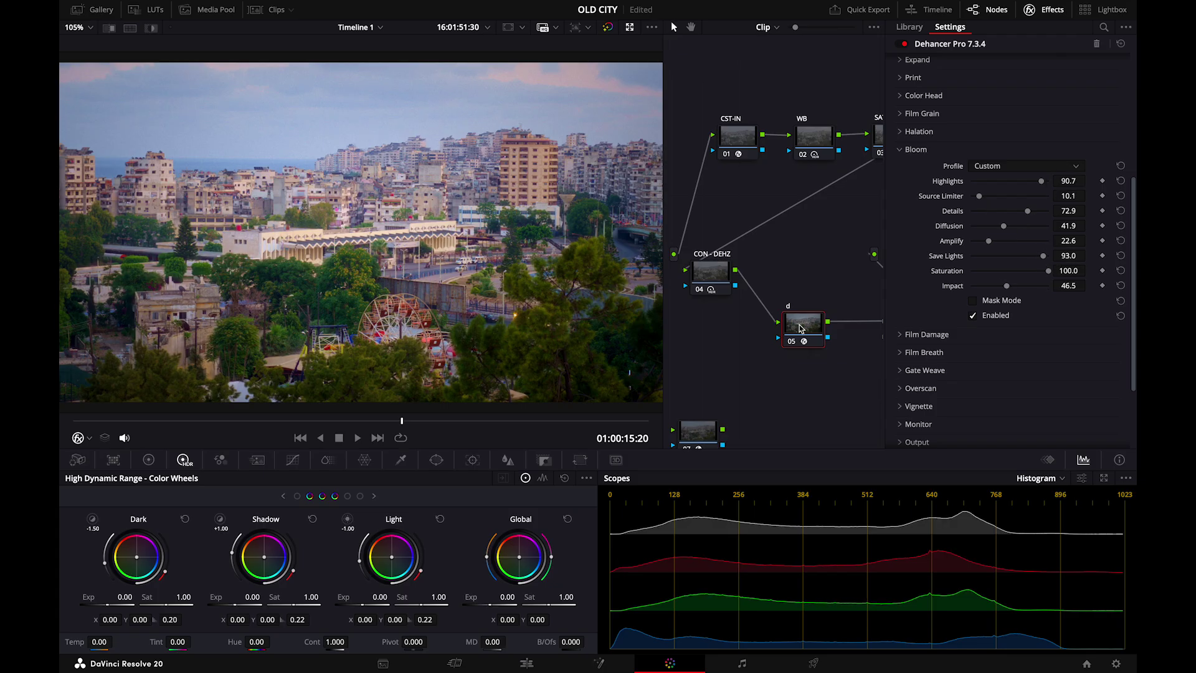
key("ctrl+d")
key("ctrl+d")
Collapse Bloom, expand Vignette, and switch the vignette off and back on to compare.
left_click(911, 149)
left_click(904, 303)
scroll(926, 359, "down", 1)
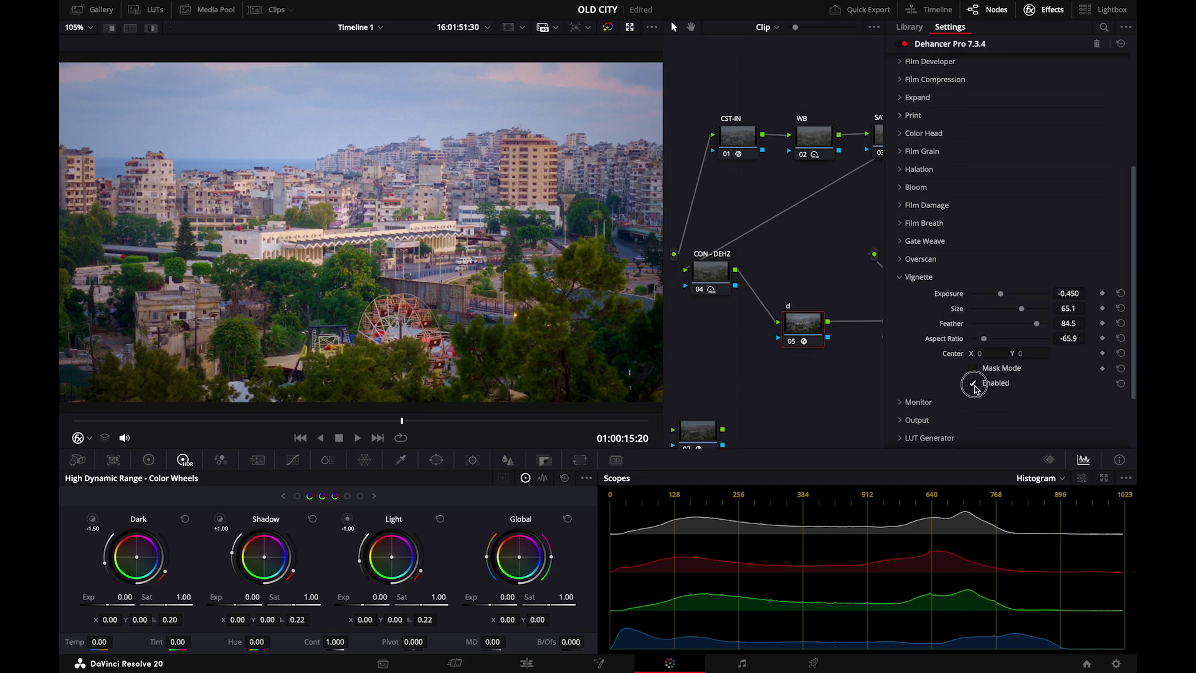
left_click(973, 383)
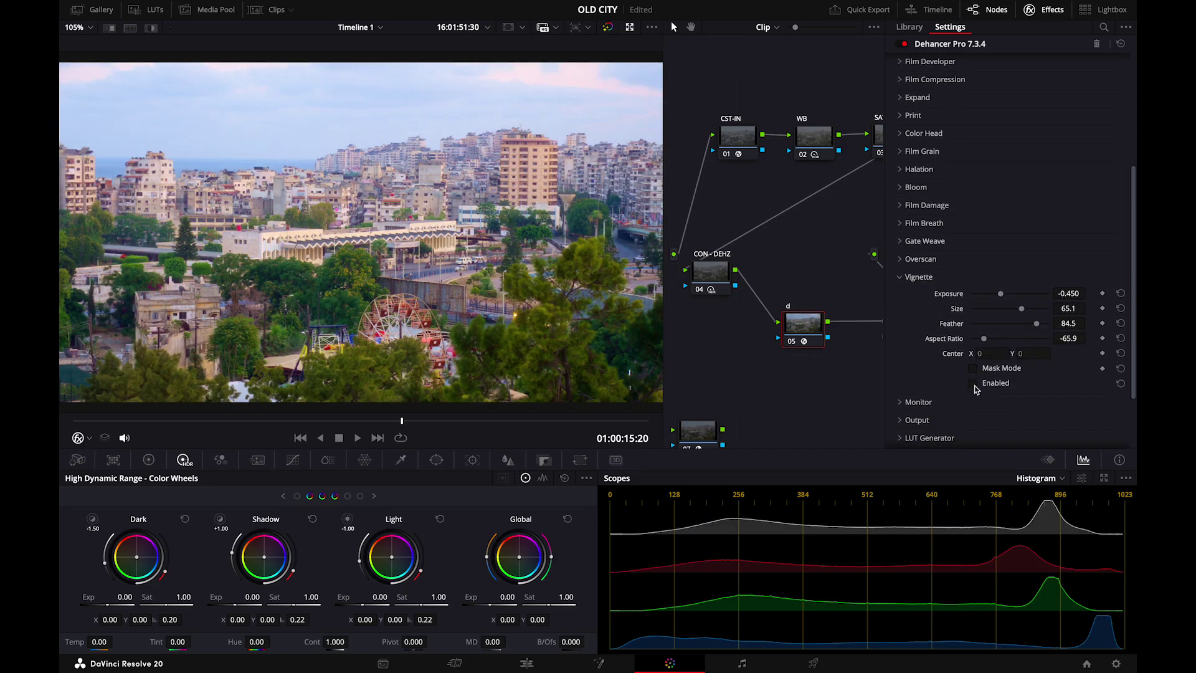
left_click(975, 385)
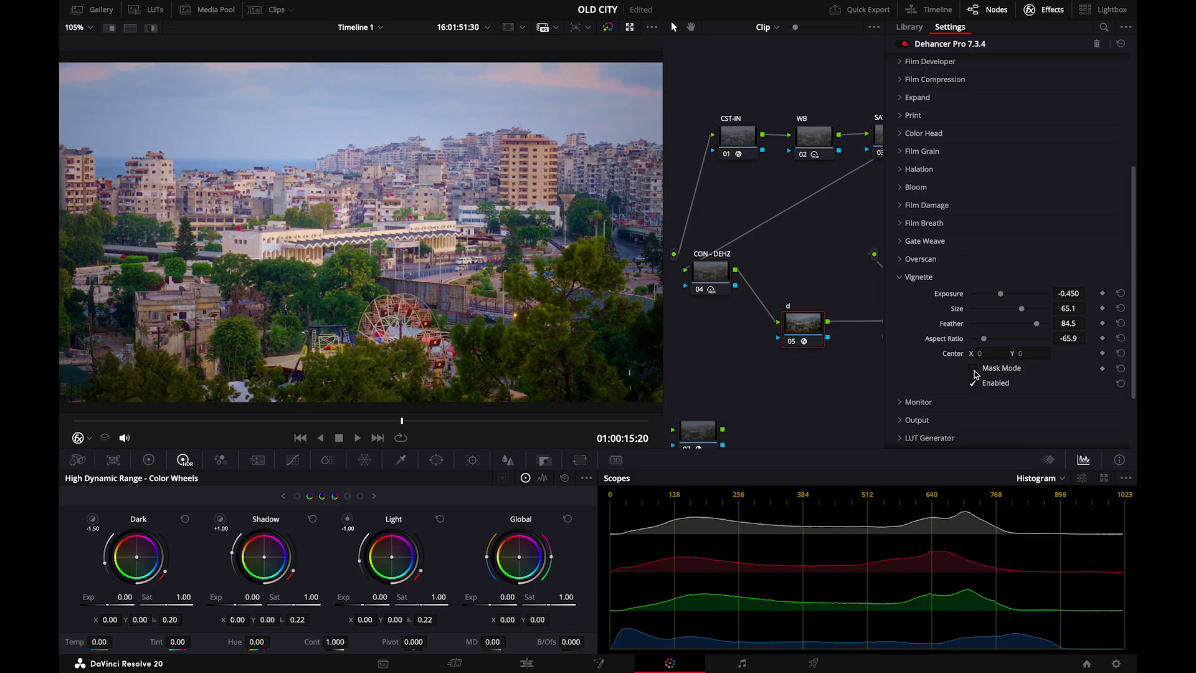
Preview the vignette mask, try a smaller size and darker exposure, then undo the tweaks.
left_click(974, 368)
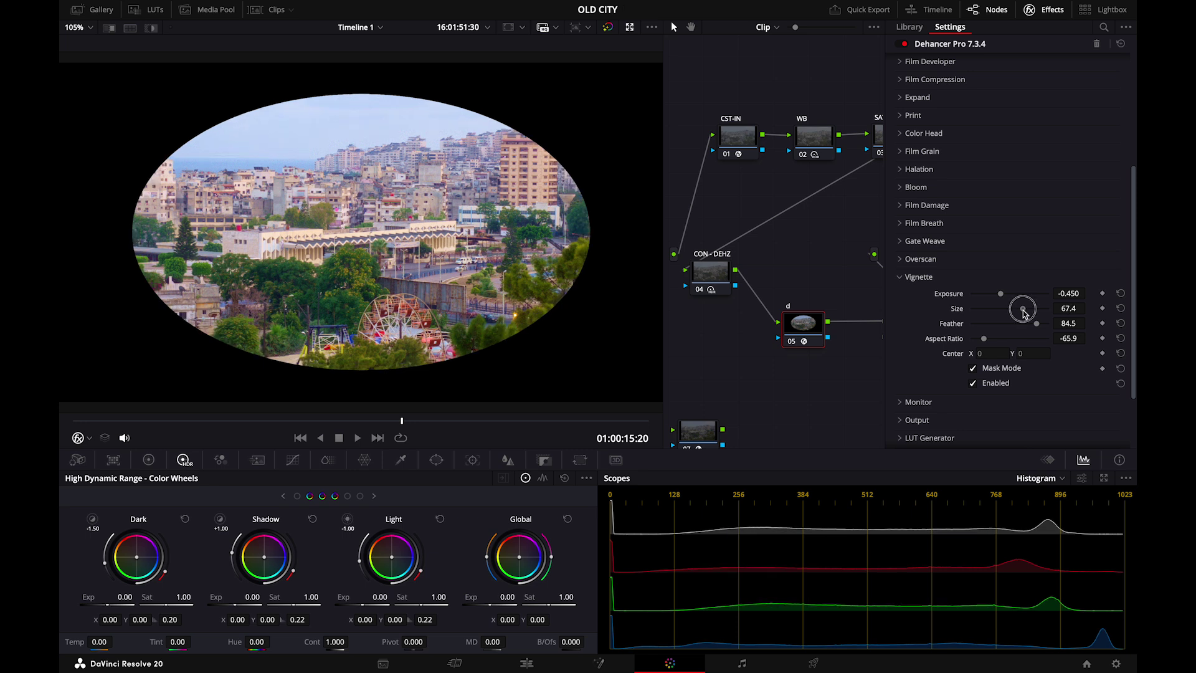
left_click_drag(1022, 309, 977, 343)
left_click(974, 368)
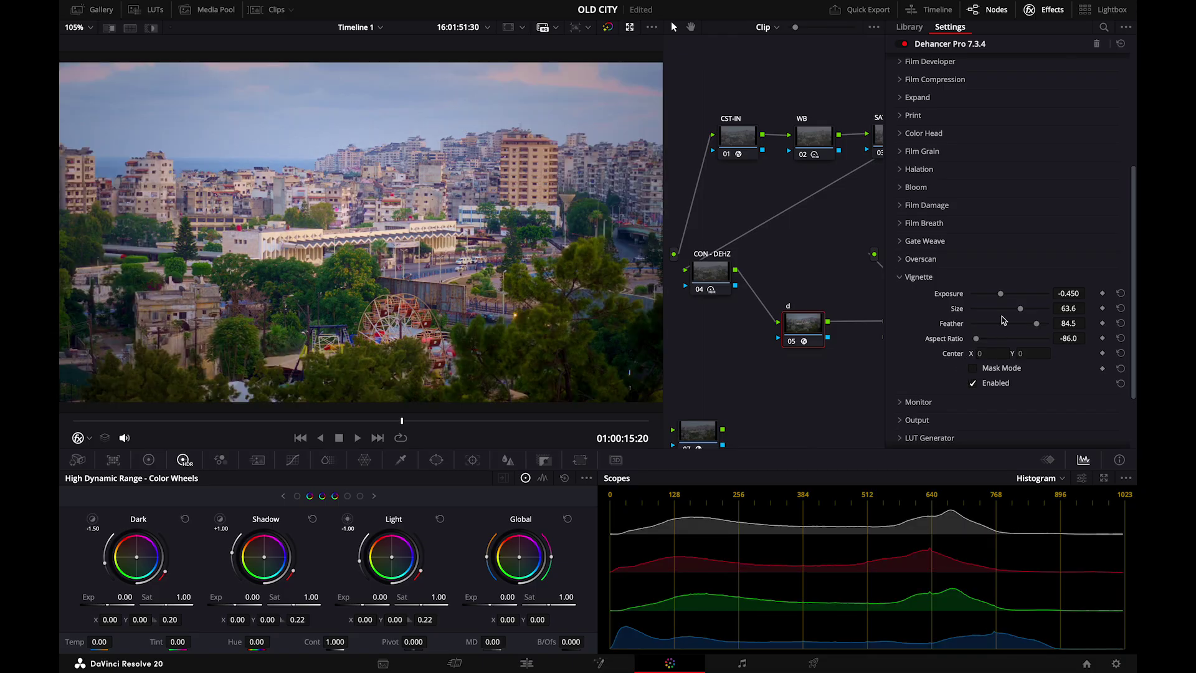
left_click_drag(1002, 295, 1000, 295)
key("ctrl+z")
key("ctrl+z")
key("ctrl+z")
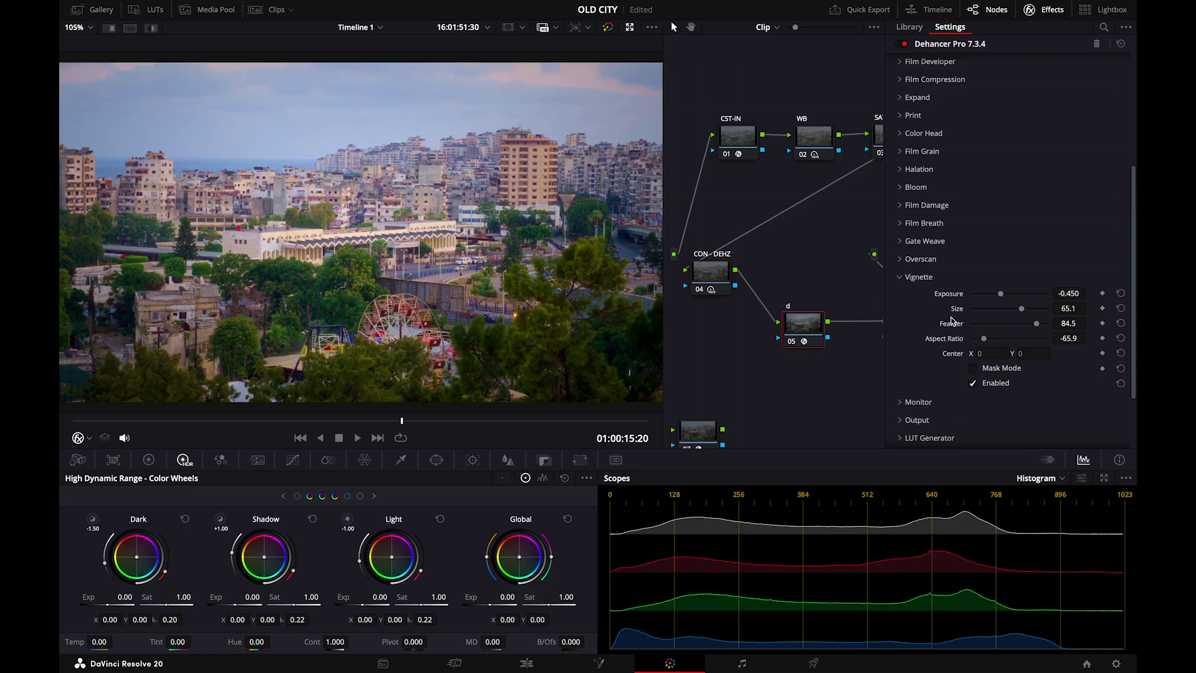
Set Dehancer's input source to Choose Camera with vendor Sony and camera ZV-E1.
left_click(901, 279)
scroll(901, 282, "up", 3)
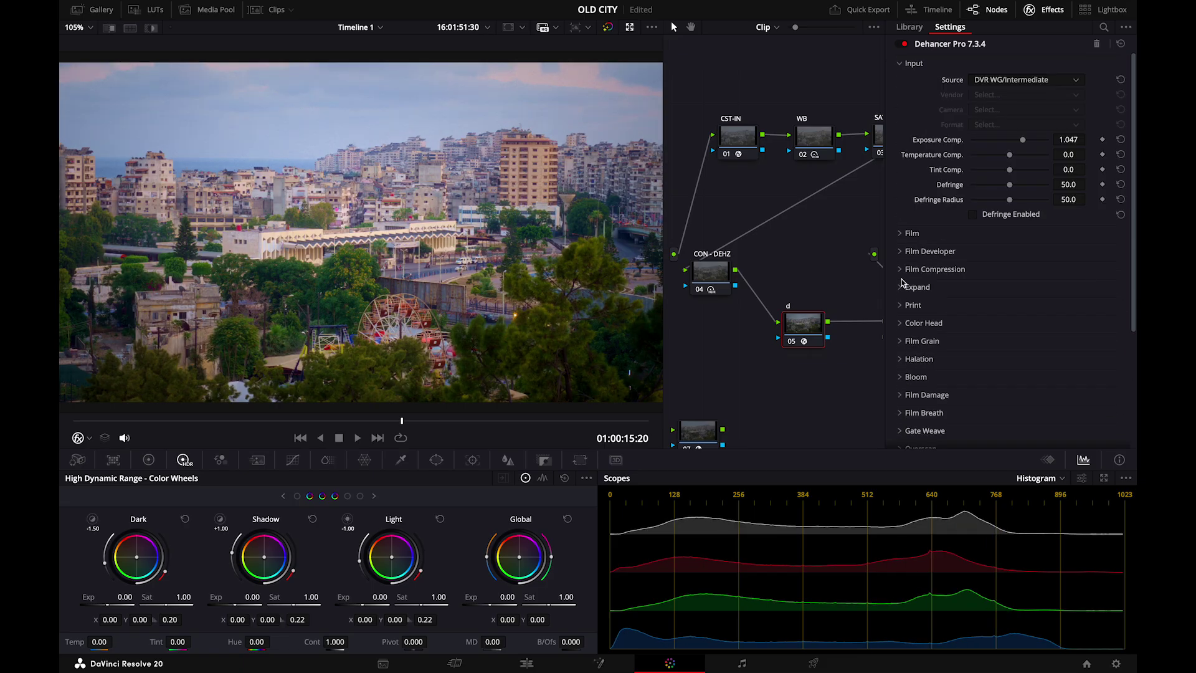
left_click(900, 63)
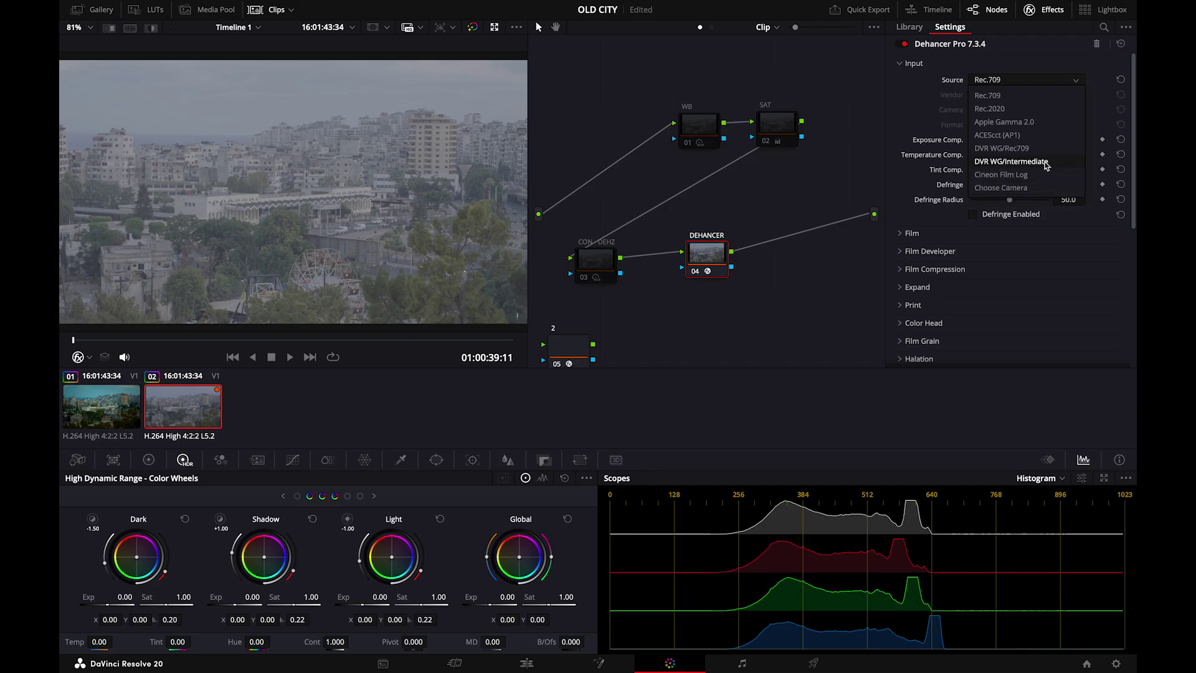
left_click(1015, 188)
left_click(1051, 93)
scroll(1022, 187, "down", 5)
left_click(996, 229)
scroll(1009, 199, "down", 10)
left_click(1010, 245)
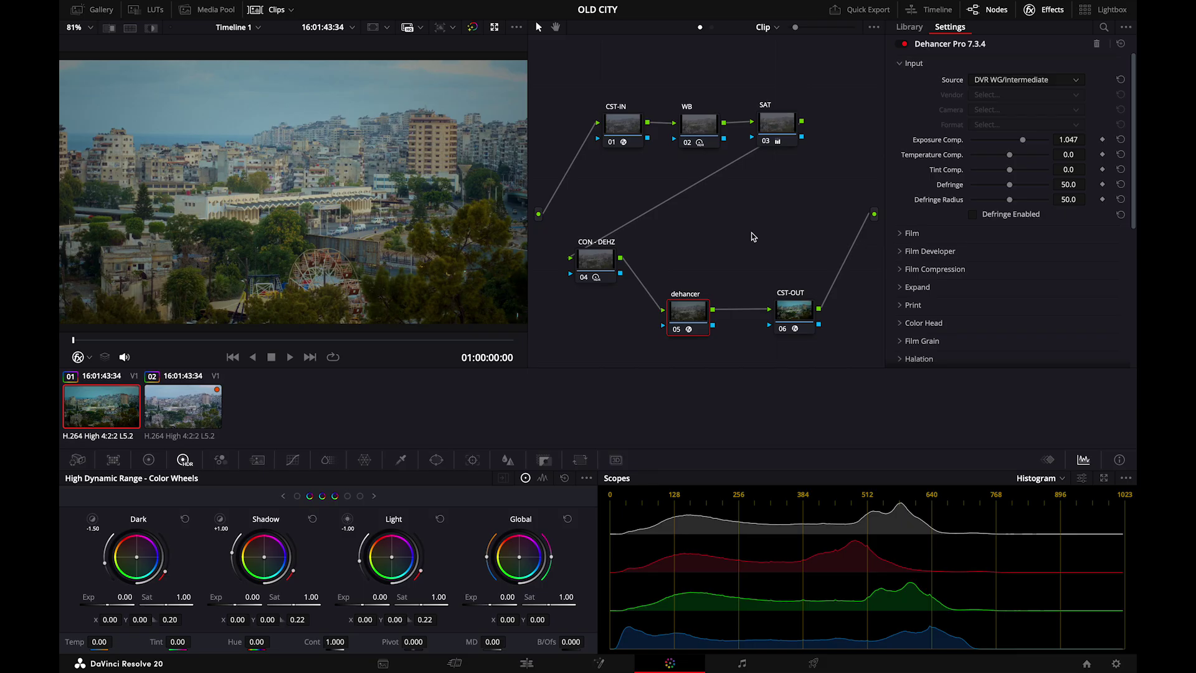
Bypass the nodes and inspect the CST-OUT and CST-IN colour space transform settings.
key("alt+d")
left_click(794, 316)
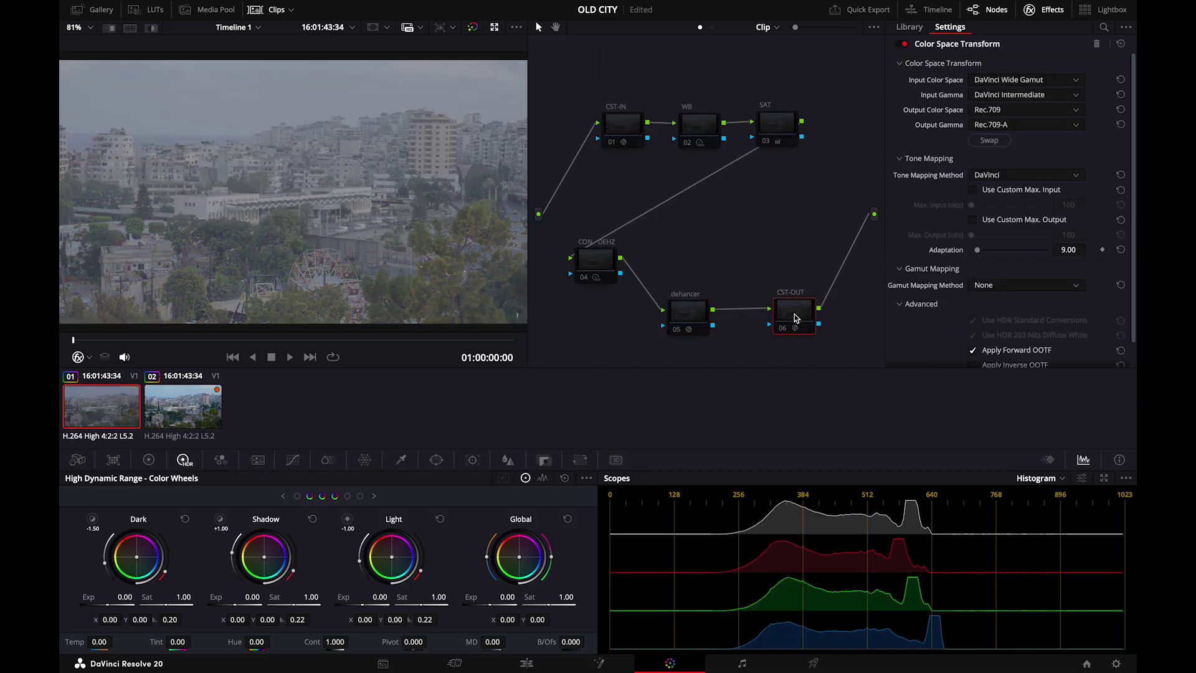
left_click(782, 328)
left_click(612, 142)
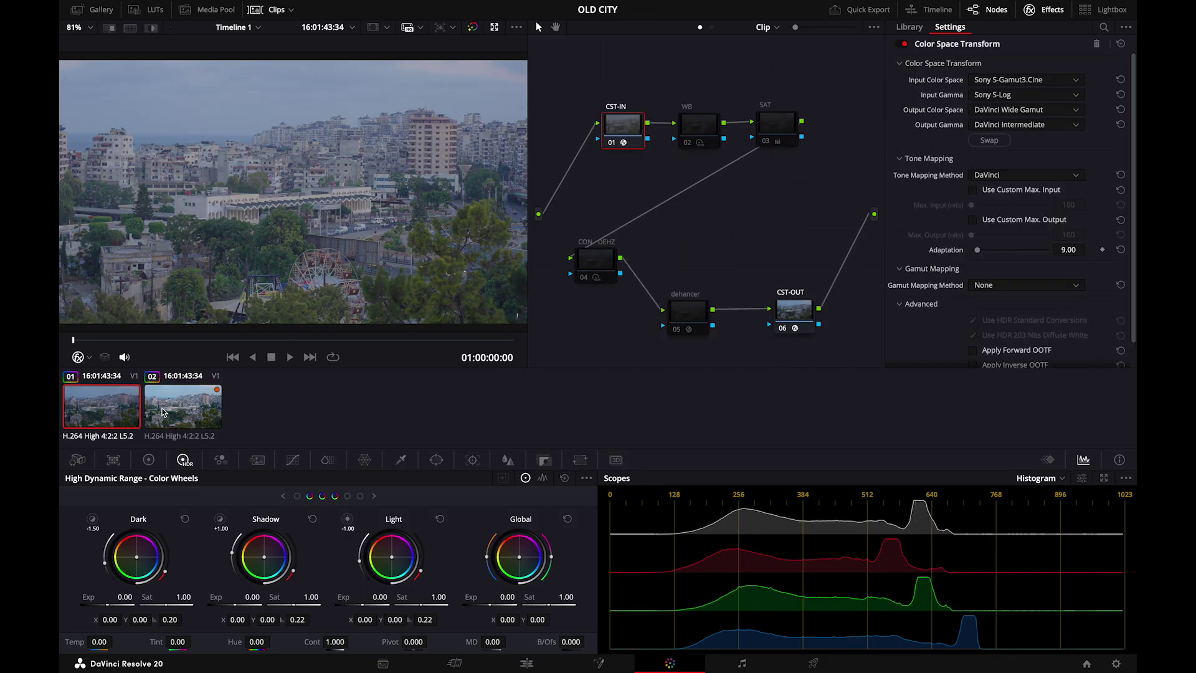
On the second clip, lower Dehancer's Exposure Comp. to -0.628, comparing against the first clip.
left_click(167, 412)
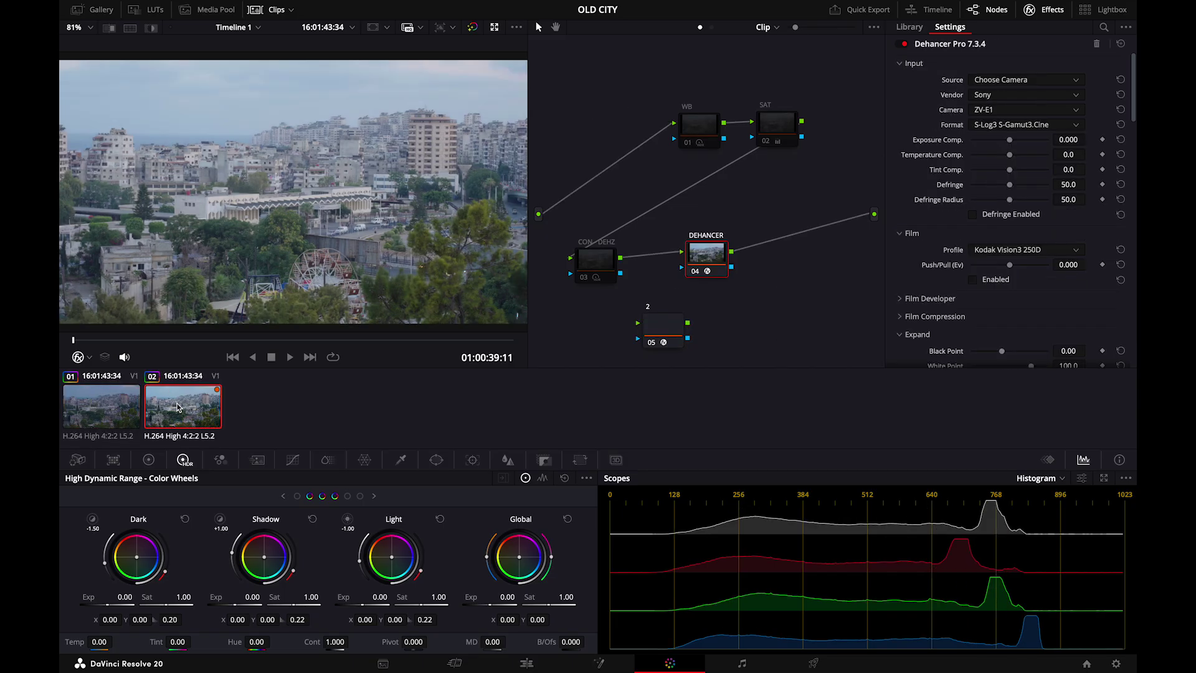
left_click(120, 408)
left_click(188, 413)
left_click(1002, 140)
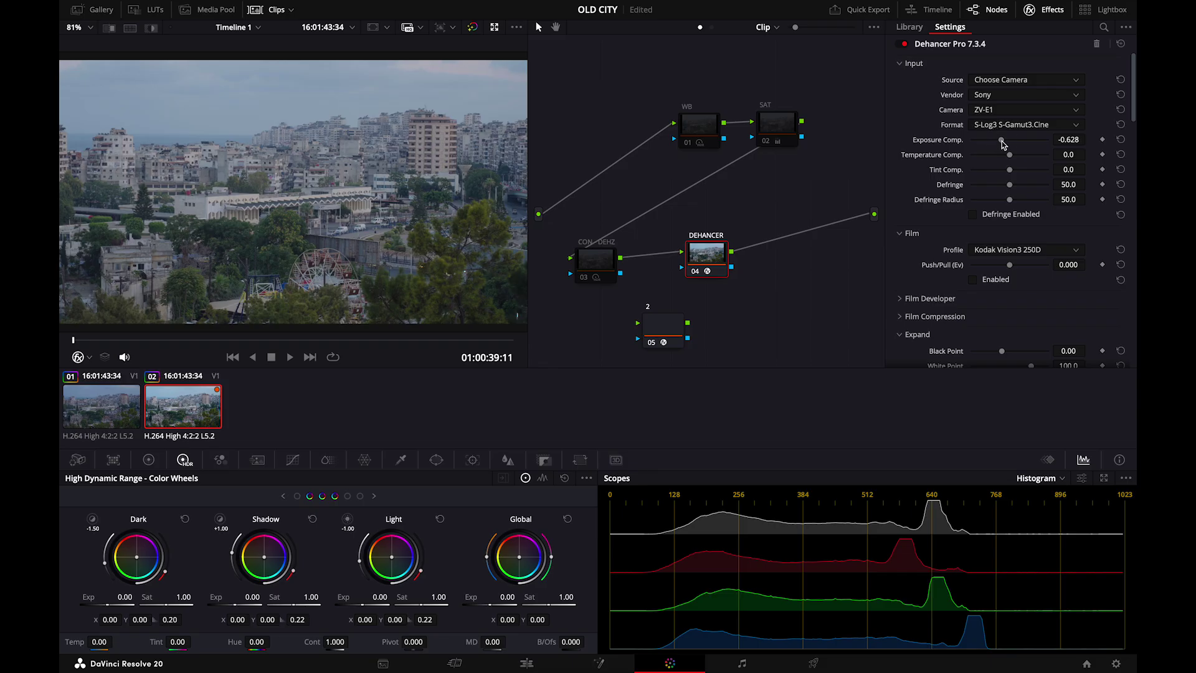
left_click(111, 402)
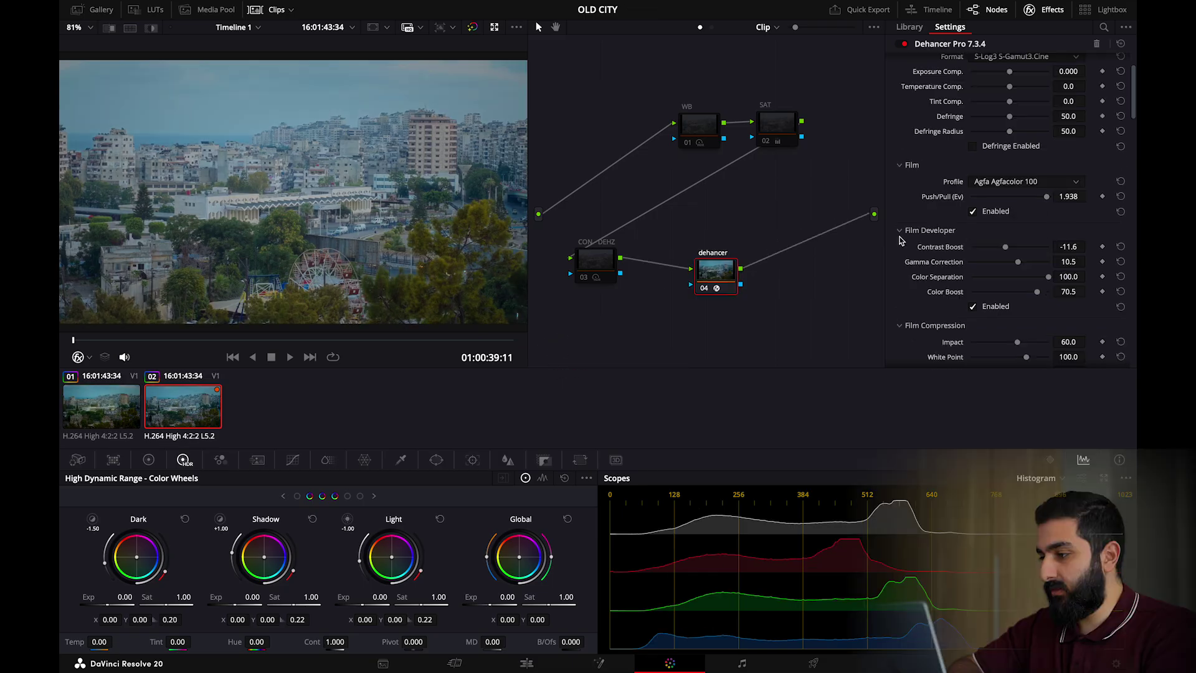
Scroll through the second clip's Dehancer settings and preview the halation as a mask.
scroll(1021, 166, "down", 10)
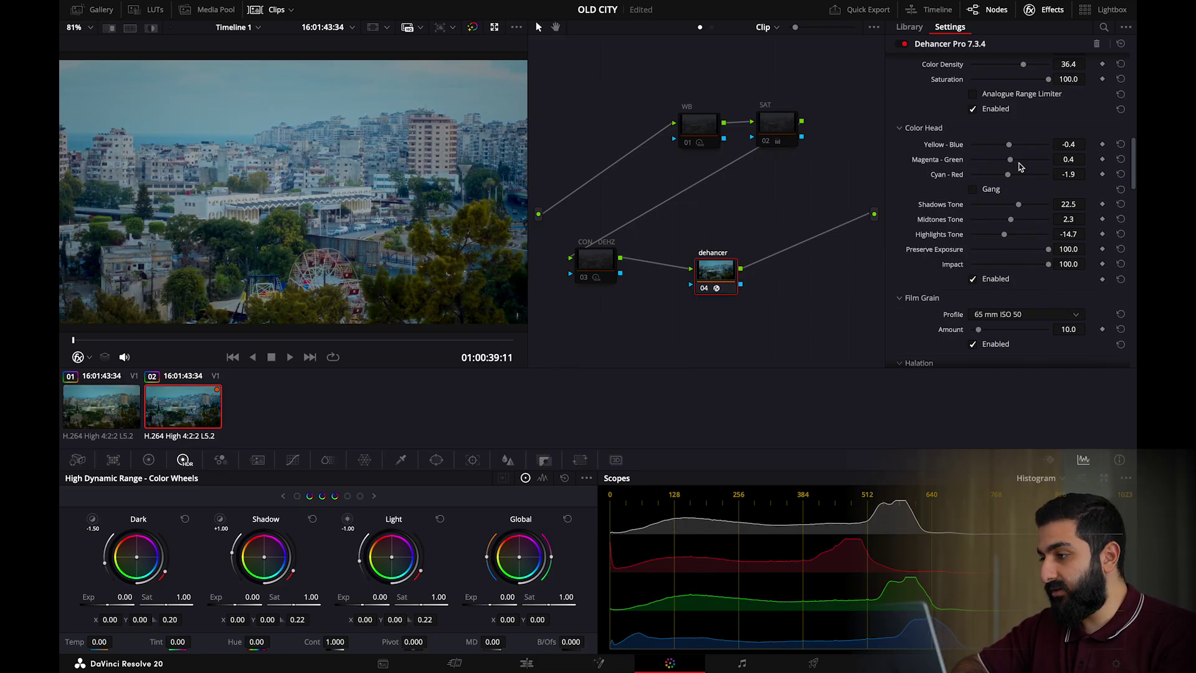
scroll(997, 150, "down", 5)
left_click(973, 241)
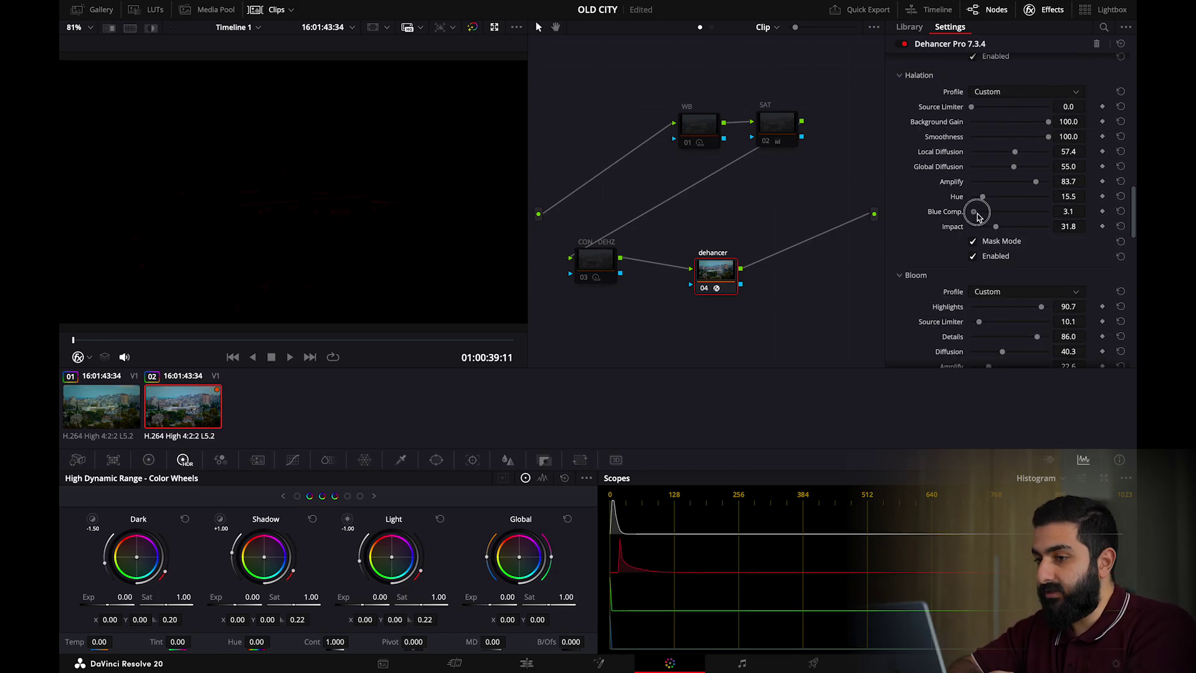
left_click(973, 241)
left_click(1002, 226)
scroll(1022, 206, "down", 8)
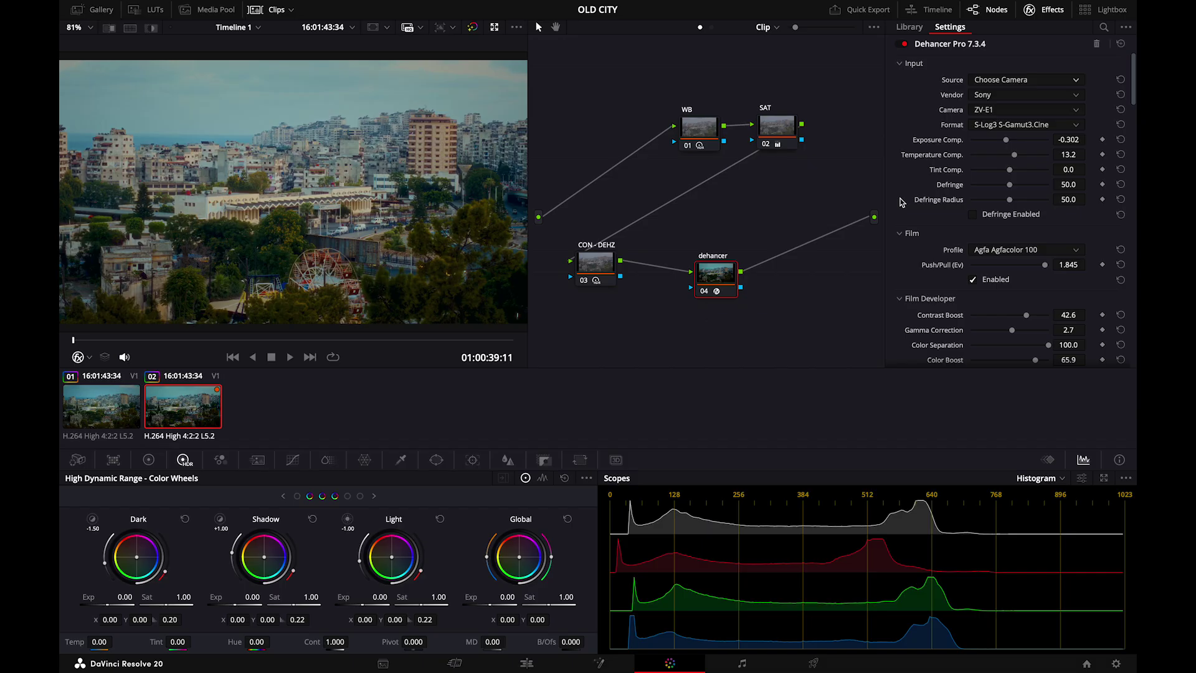
Switch back and forth between clip 01 and clip 02 to compare their grades.
left_click(111, 422)
left_click(173, 422)
left_click(116, 413)
left_click(176, 414)
left_click(121, 410)
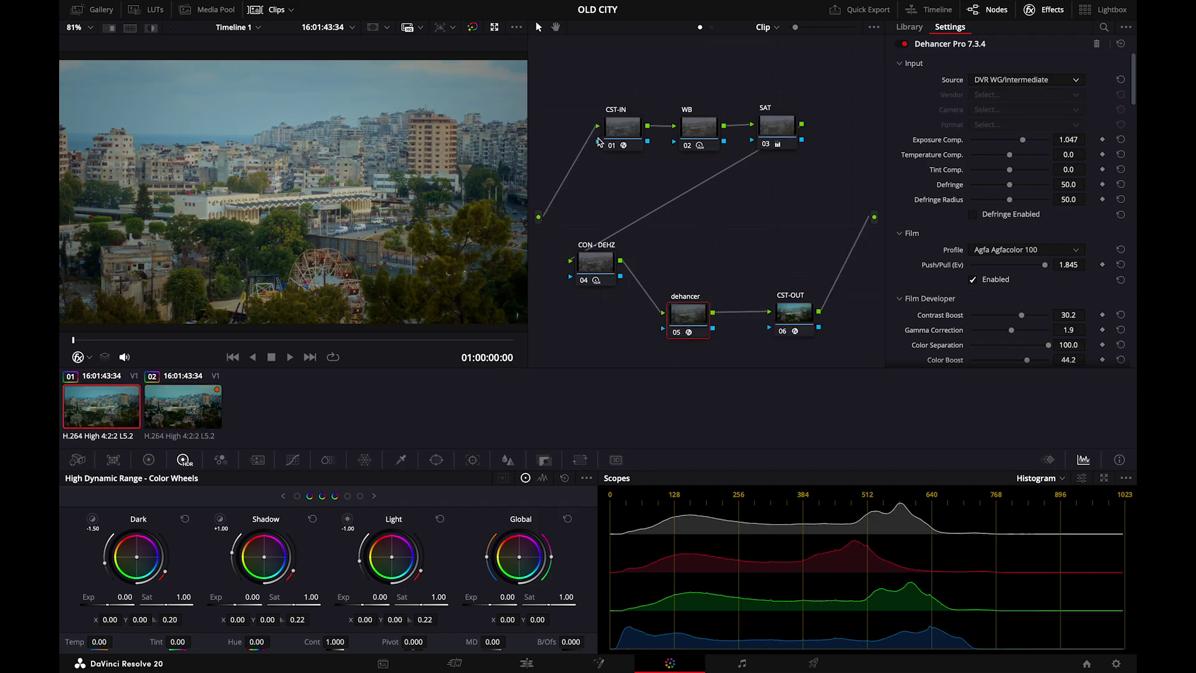
left_click(209, 415)
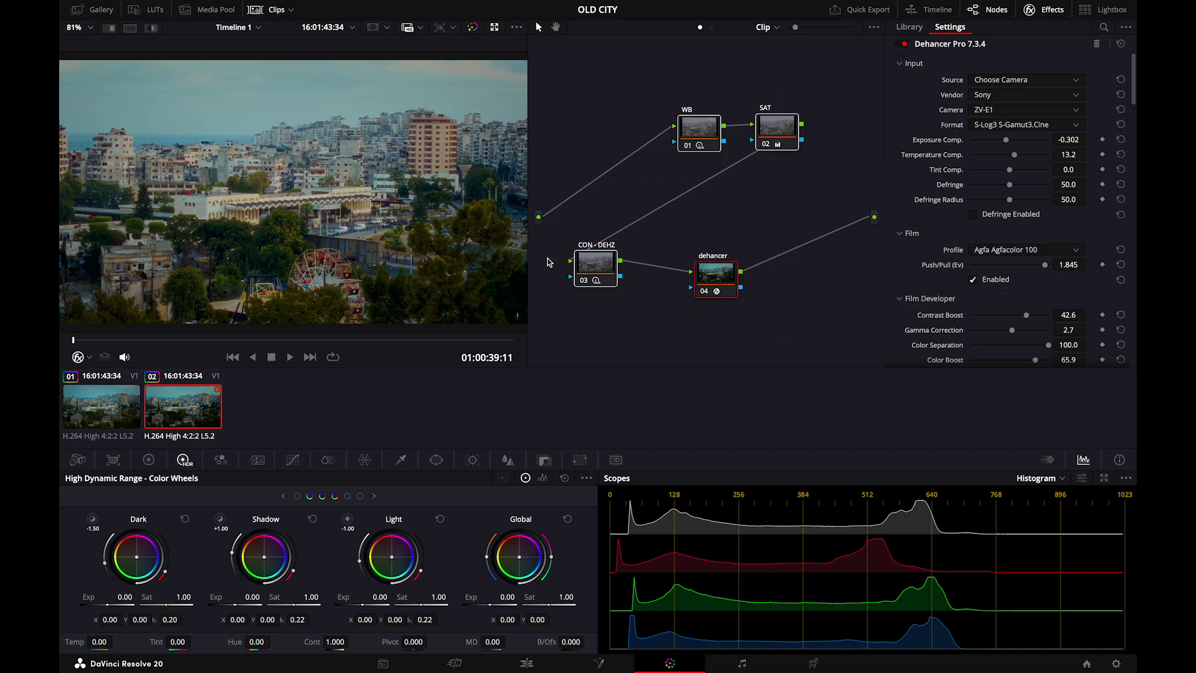
Bypass the grade and toggle the correction nodes before Dehancer off and on to compare.
key("shift+d")
key("shift+d")
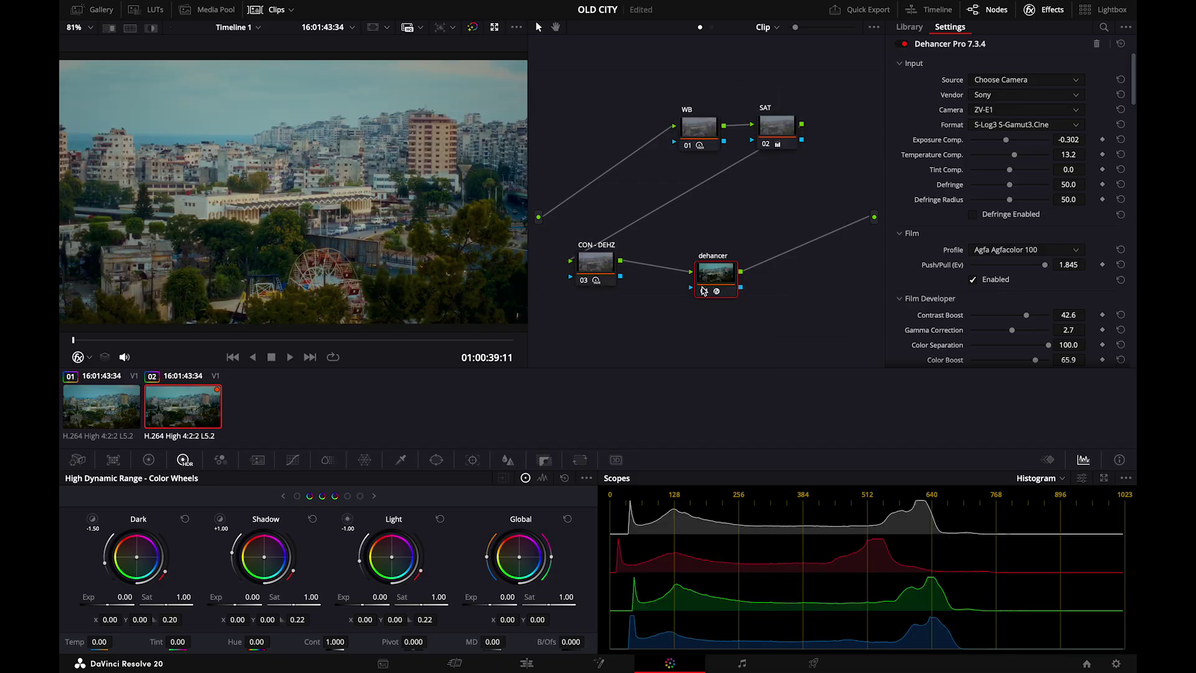
left_click(705, 291)
left_click(710, 290)
left_click(786, 179)
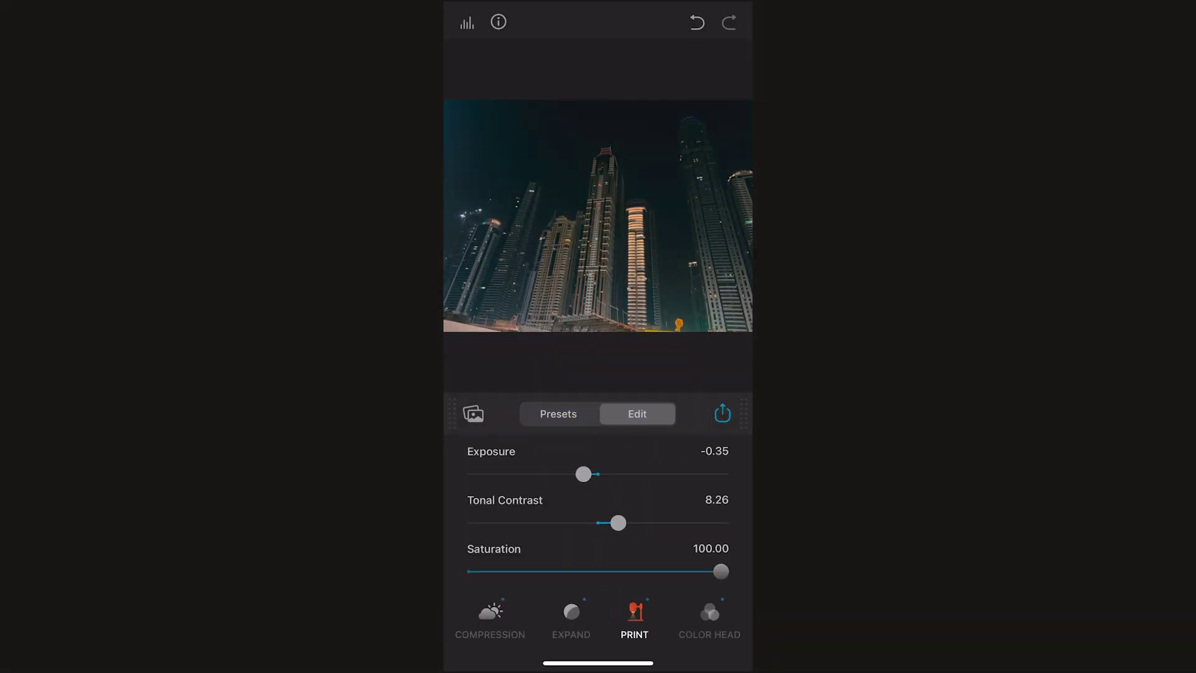
Move the tool carousel from Print to the Color Head sliders.
left_click(471, 614)
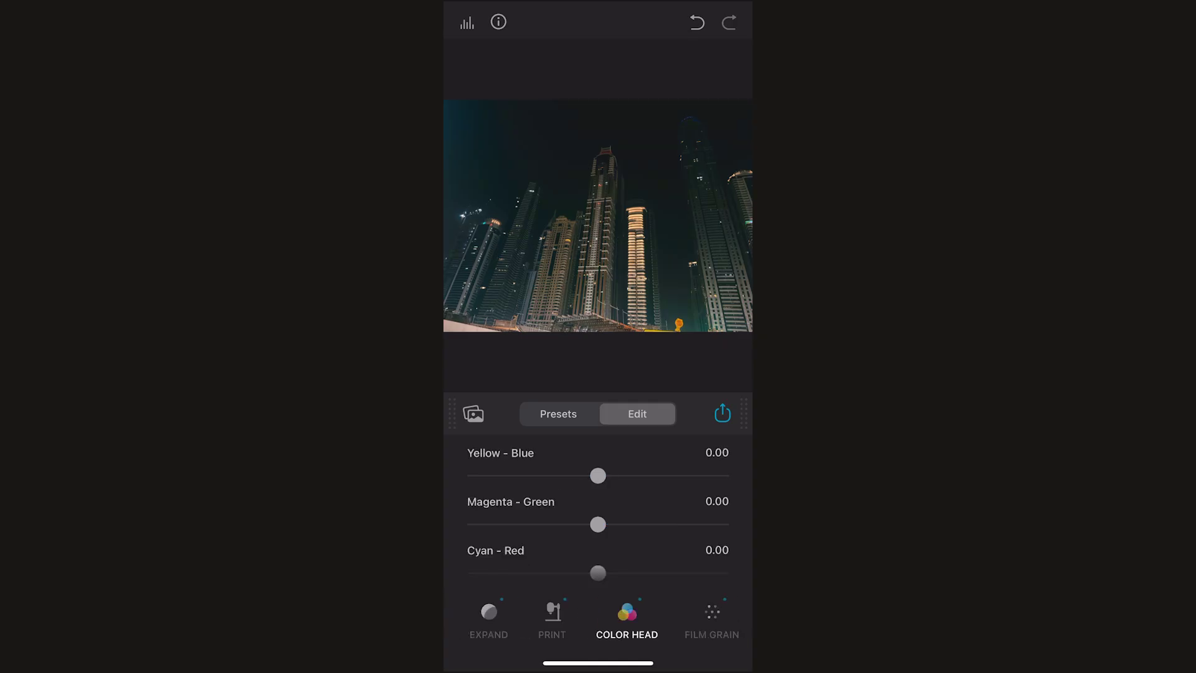